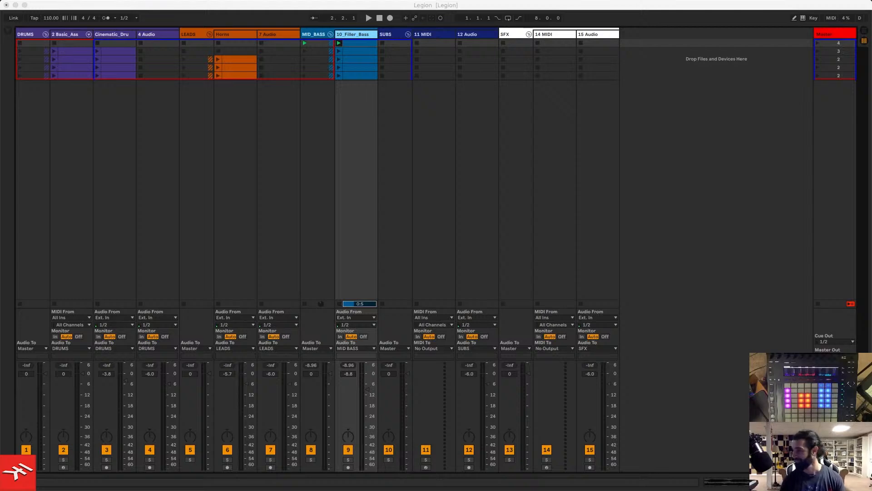
- Insert a MIDI track after the 10_Filler_Bass track and load the Syntronik instrument onto it, keeping its window clear of the track headers
{"action": "key", "text": "space"}
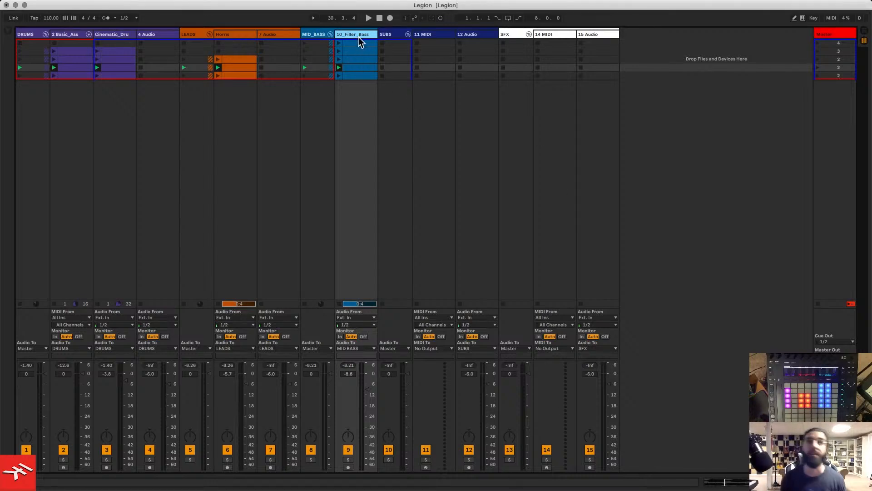
{"action": "key", "text": "super+shift+t"}
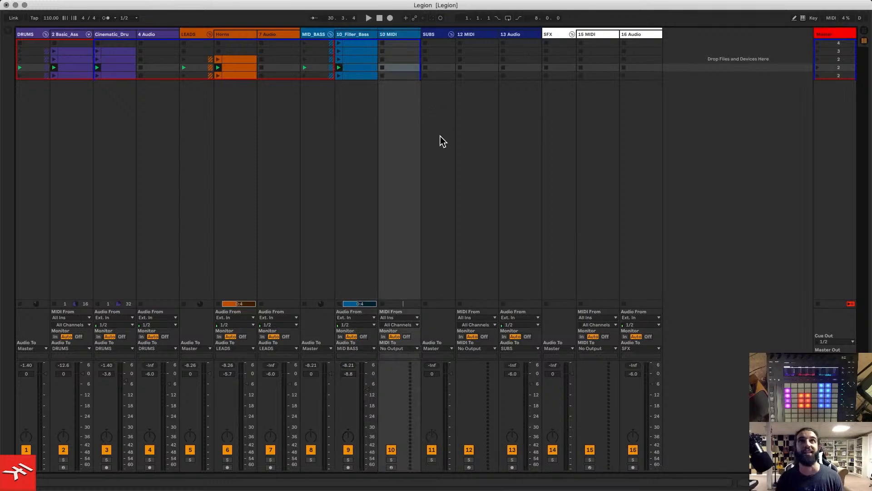
{"action": "key", "text": "super+f"}
{"action": "type", "text": "syntro"}
{"action": "double_click", "coordinate": [93, 77]}
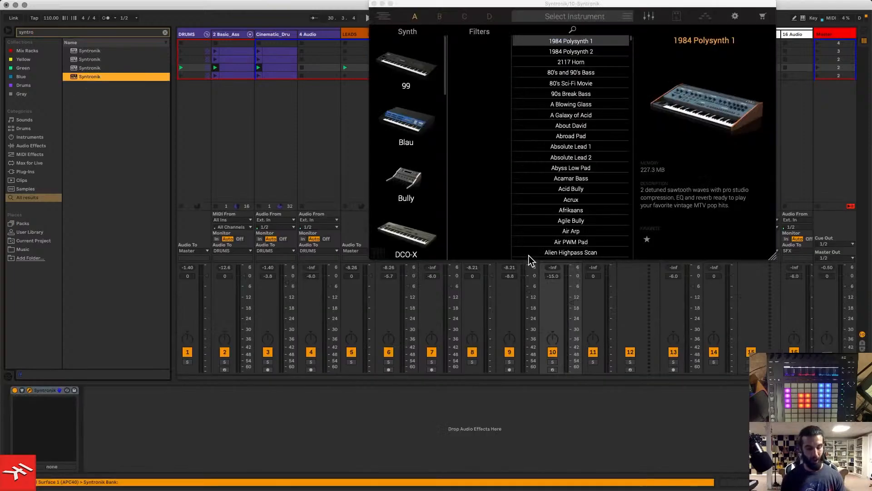
{"action": "key", "text": "super+alt+b"}
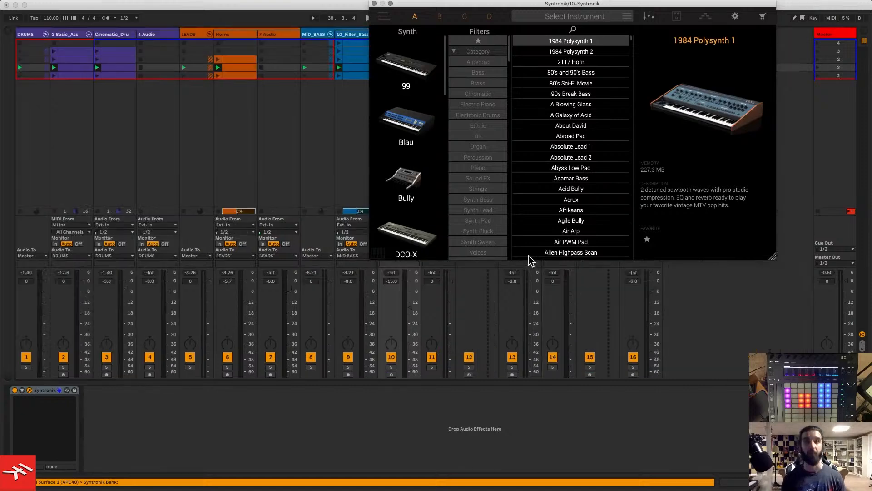
{"action": "left_click_drag", "start_coordinate": [642, 4], "coordinate": [592, 120]}
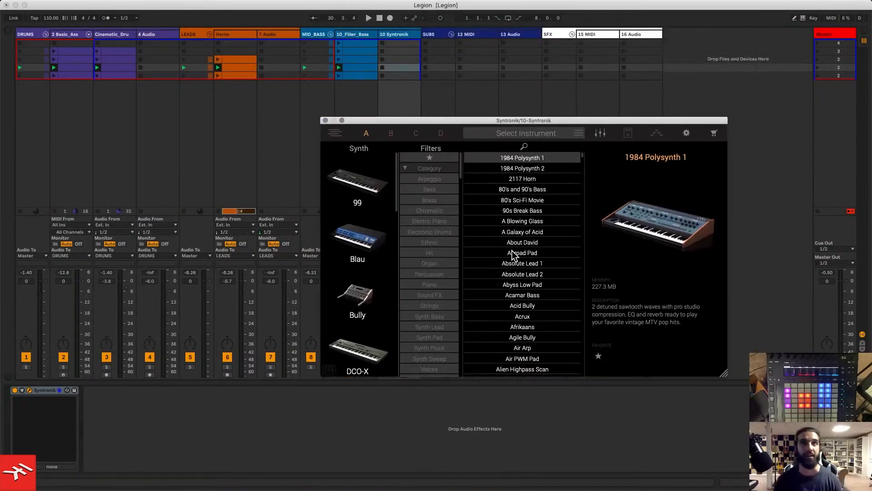
- Look through the Syntronik synth models and limit the preset list to the J-60
{"action": "scroll", "coordinate": [514, 254], "scroll_direction": "down", "scroll_amount": 1}
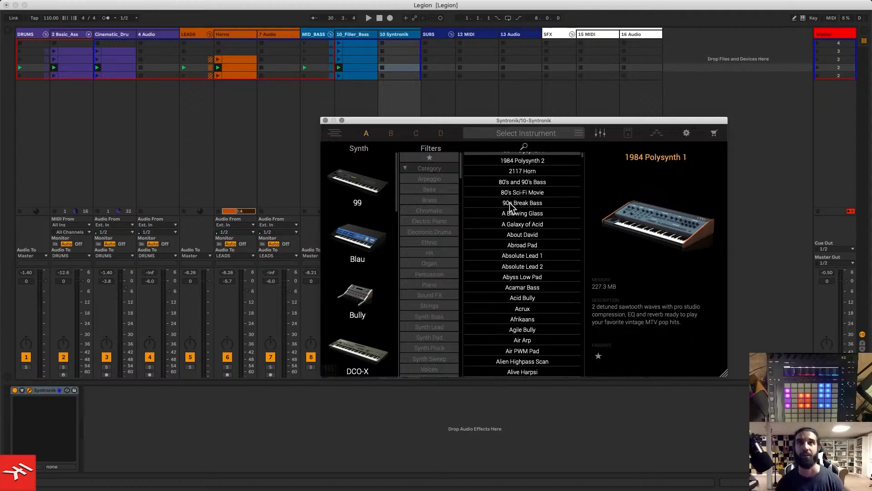
{"action": "scroll", "coordinate": [501, 312], "scroll_direction": "down", "scroll_amount": 3}
{"action": "scroll", "coordinate": [350, 295], "scroll_direction": "down", "scroll_amount": 1}
{"action": "scroll", "coordinate": [349, 295], "scroll_direction": "down", "scroll_amount": 10}
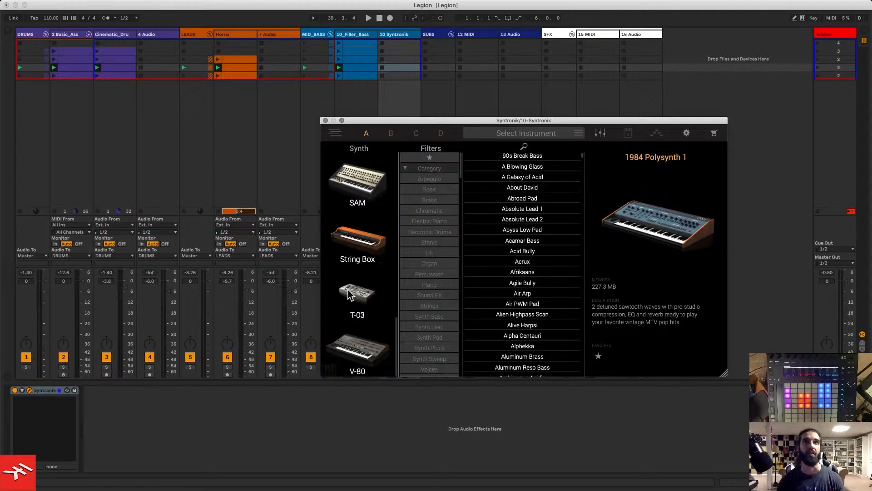
{"action": "scroll", "coordinate": [361, 298], "scroll_direction": "up", "scroll_amount": 5}
{"action": "scroll", "coordinate": [360, 296], "scroll_direction": "up", "scroll_amount": 3}
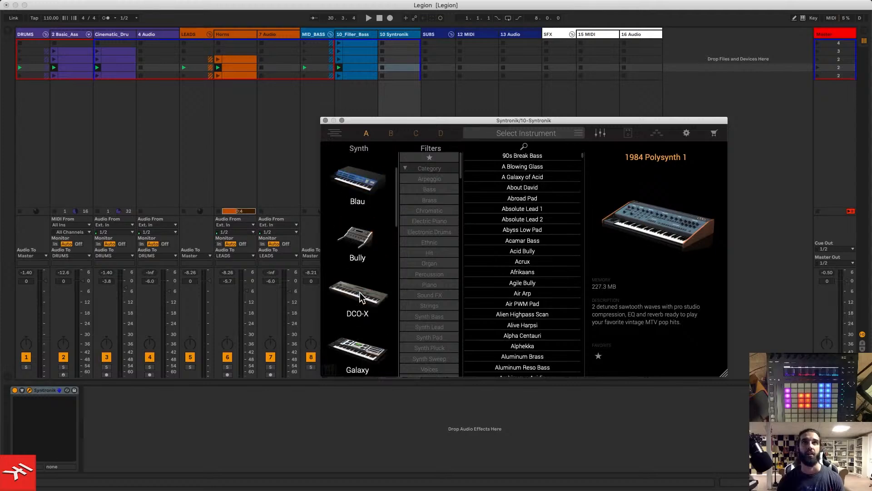
{"action": "scroll", "coordinate": [360, 296], "scroll_direction": "down", "scroll_amount": 8}
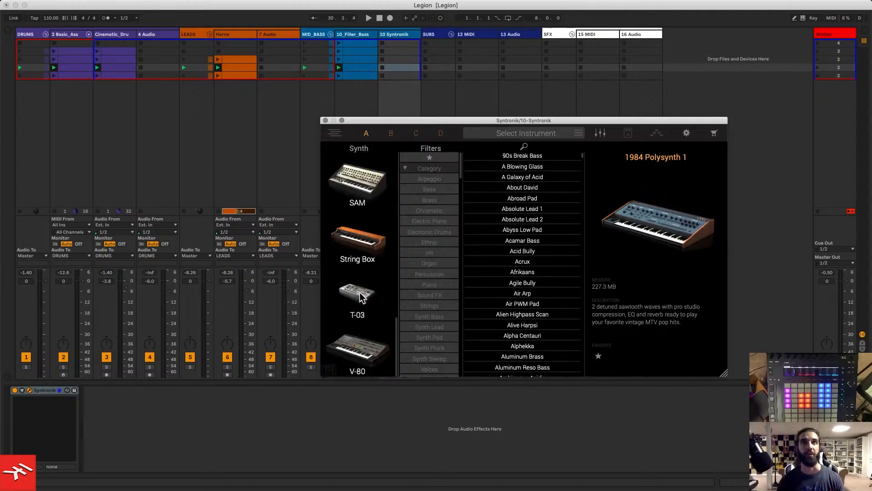
{"action": "scroll", "coordinate": [361, 298], "scroll_direction": "up", "scroll_amount": 4}
{"action": "scroll", "coordinate": [370, 282], "scroll_direction": "up", "scroll_amount": 2}
{"action": "scroll", "coordinate": [370, 283], "scroll_direction": "up", "scroll_amount": 3}
{"action": "left_click", "coordinate": [370, 282]}
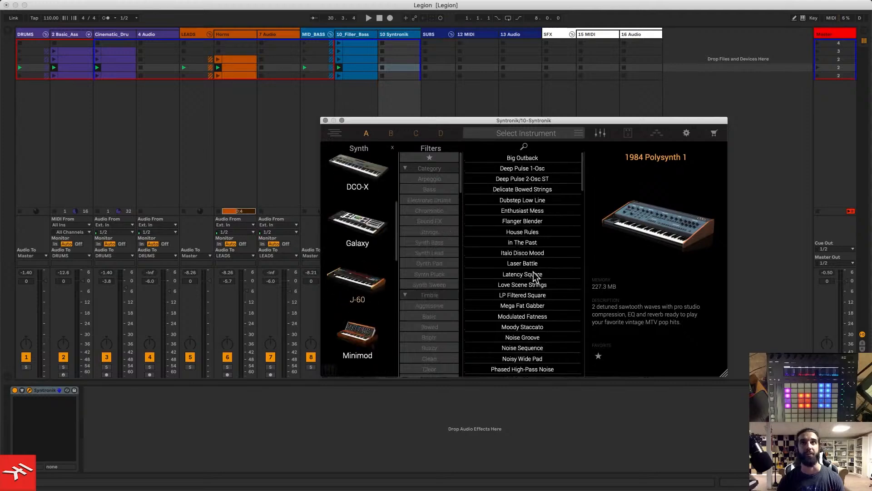
- Filter the J-60 presets by the Dirty timbre and audition Pulse Buzz Bass and Warm Indie Bass
{"action": "scroll", "coordinate": [428, 296], "scroll_direction": "down", "scroll_amount": 1}
{"action": "scroll", "coordinate": [443, 293], "scroll_direction": "down", "scroll_amount": 3}
{"action": "scroll", "coordinate": [443, 293], "scroll_direction": "down", "scroll_amount": 6}
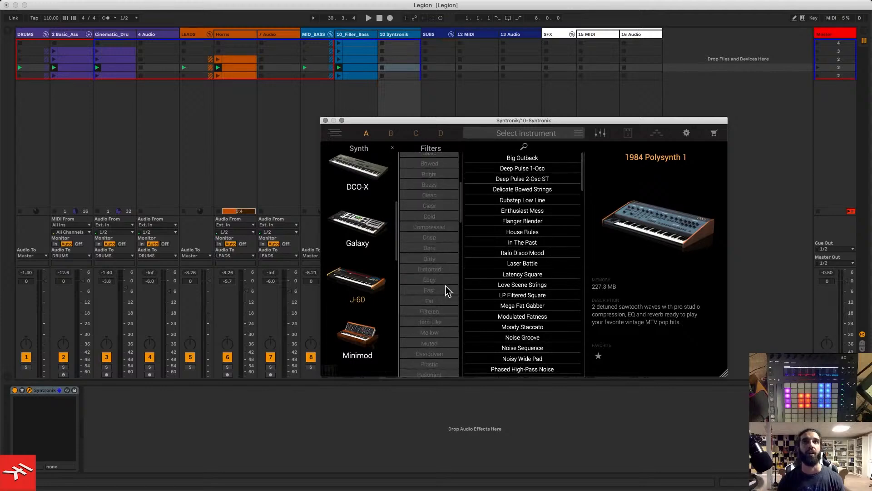
{"action": "left_click", "coordinate": [435, 258]}
{"action": "left_click", "coordinate": [429, 249]}
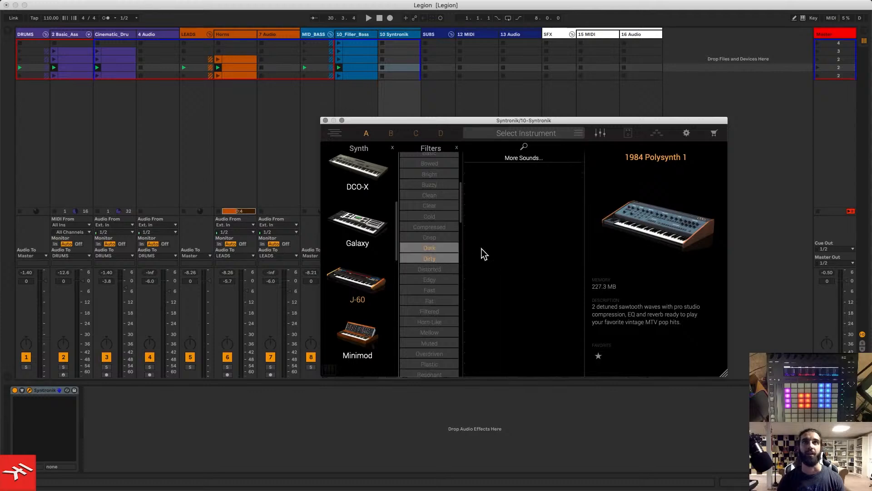
{"action": "left_click", "coordinate": [430, 248]}
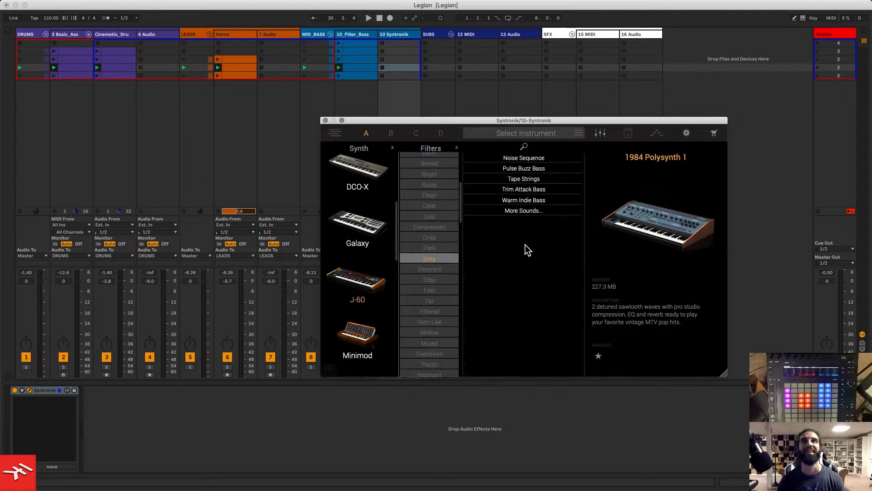
{"action": "left_click", "coordinate": [531, 168]}
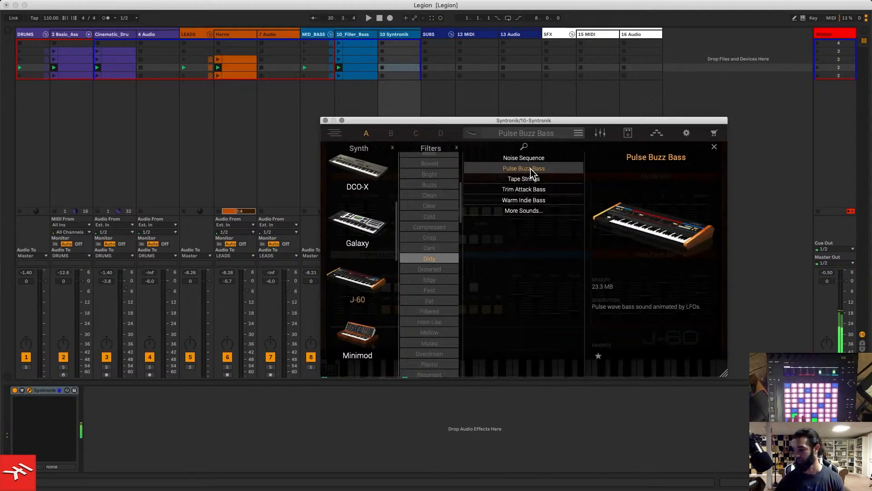
{"action": "left_click", "coordinate": [531, 203]}
{"action": "double_click", "coordinate": [544, 201]}
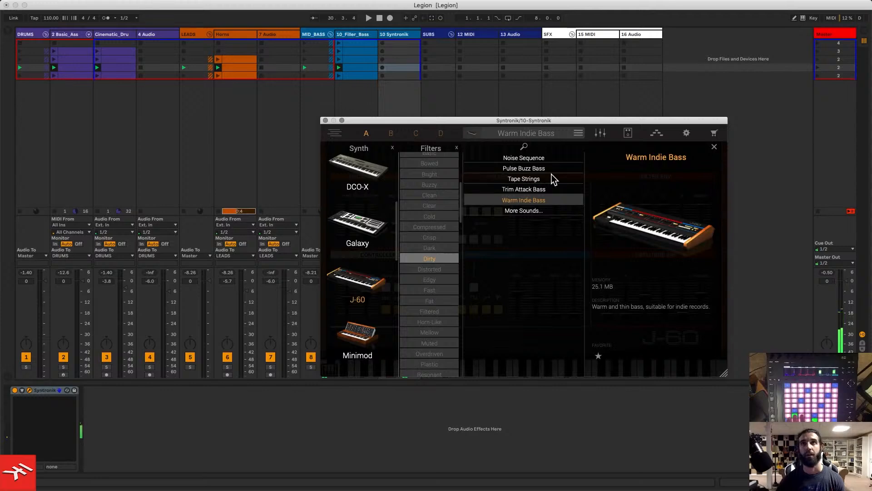
- Switch the timbre filter from Dirty to Dark and audition the Visions Of Bass Line preset
{"action": "left_click", "coordinate": [427, 258]}
{"action": "left_click", "coordinate": [428, 249]}
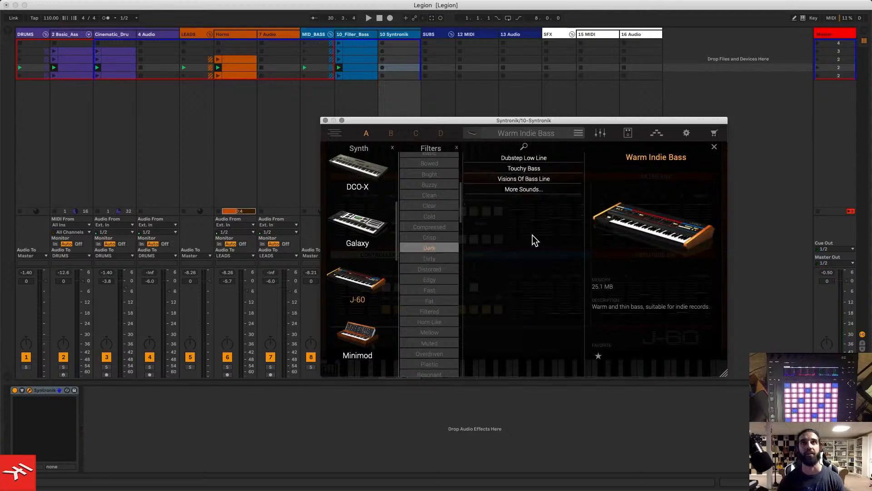
{"action": "left_click", "coordinate": [528, 179]}
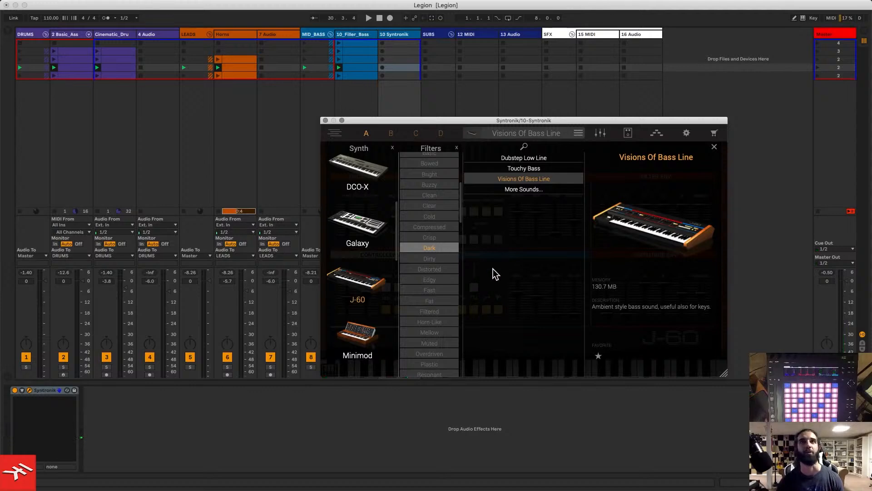
- Clear all filters from the J-60 preset list
{"action": "scroll", "coordinate": [435, 276], "scroll_direction": "up", "scroll_amount": 3}
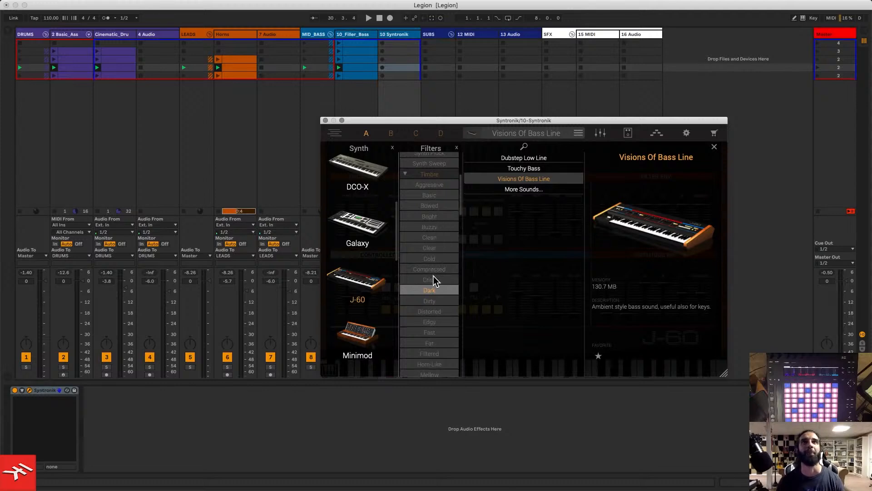
{"action": "scroll", "coordinate": [434, 277], "scroll_direction": "up", "scroll_amount": 8}
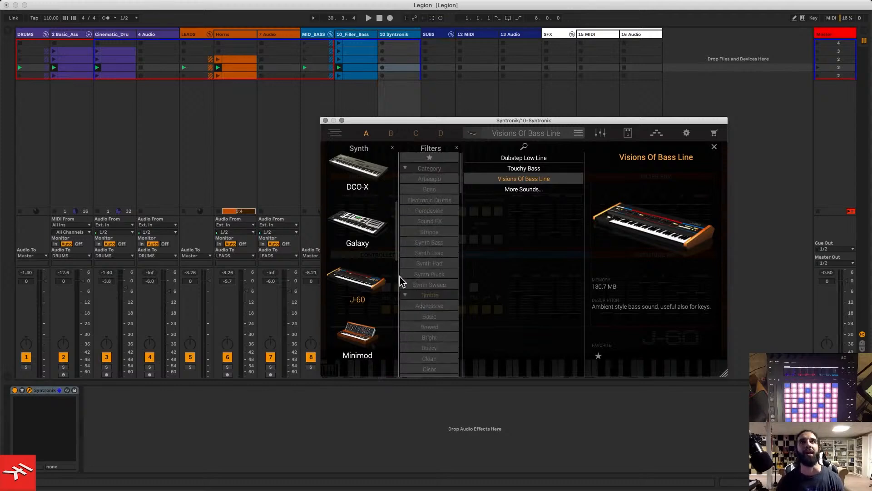
{"action": "left_click", "coordinate": [438, 199]}
{"action": "left_click", "coordinate": [457, 149]}
- Audition the Square J-60 and Square+Sub J-60 presets along with the song playback
{"action": "scroll", "coordinate": [549, 296], "scroll_direction": "down", "scroll_amount": 15}
{"action": "scroll", "coordinate": [547, 296], "scroll_direction": "down", "scroll_amount": 10}
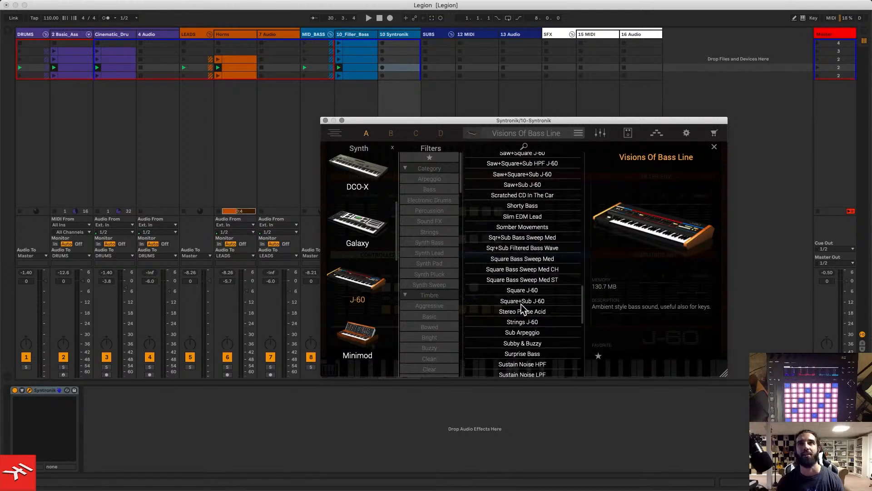
{"action": "left_click", "coordinate": [518, 291]}
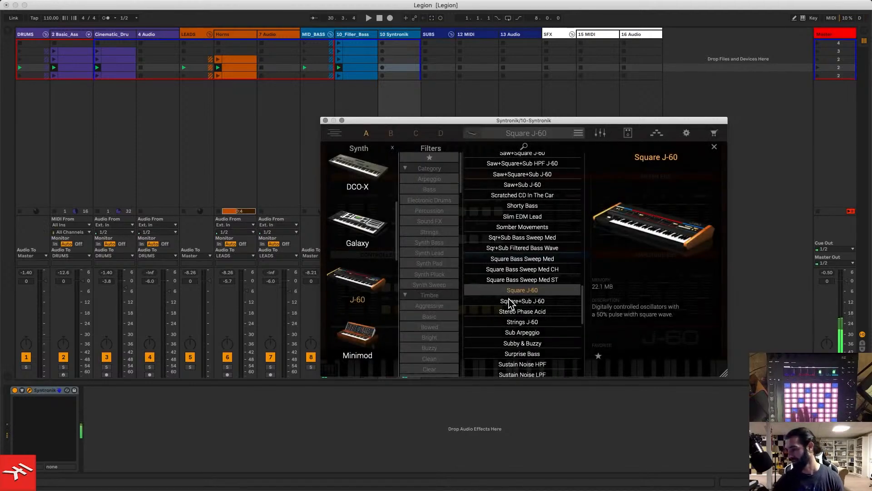
{"action": "key", "text": "space"}
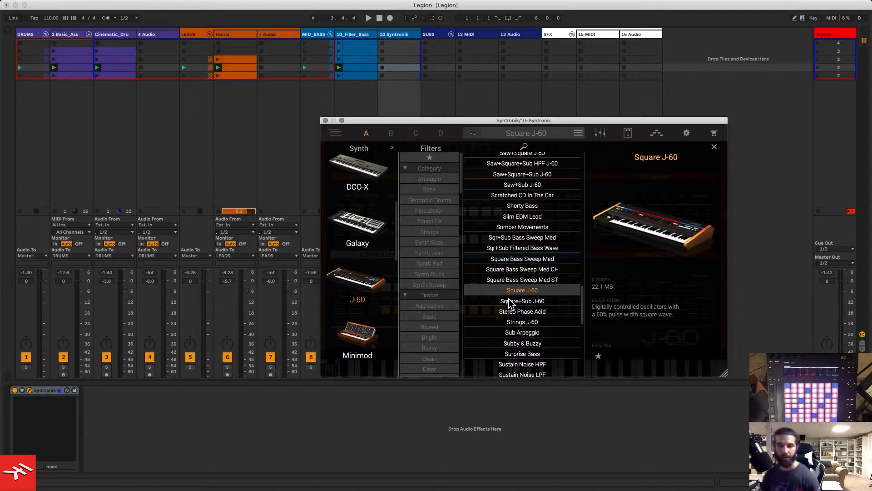
{"action": "key", "text": "space"}
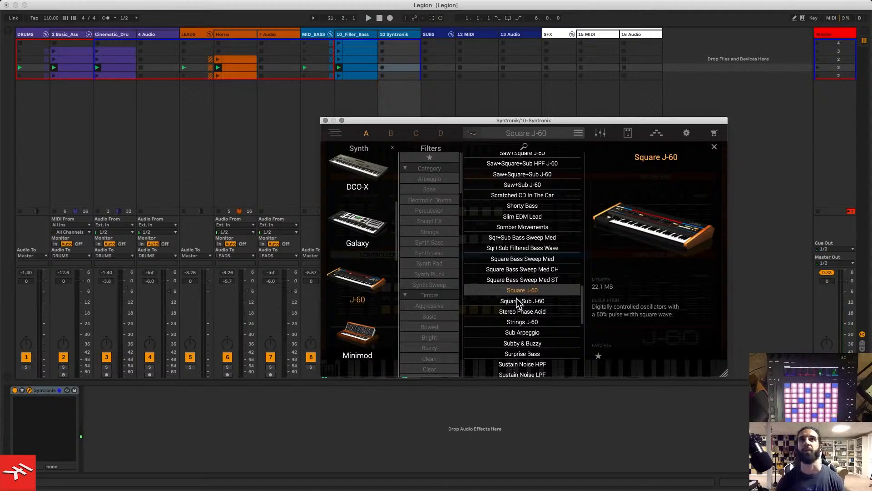
{"action": "left_click", "coordinate": [522, 301]}
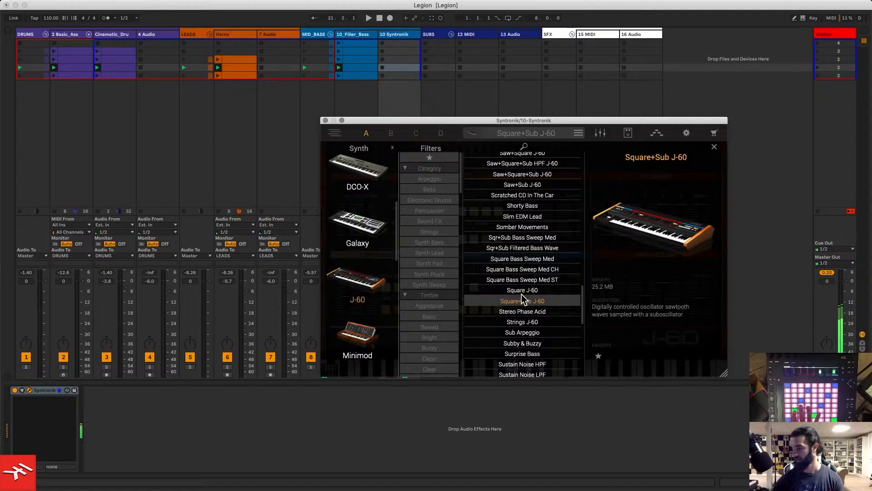
{"action": "key", "text": "space"}
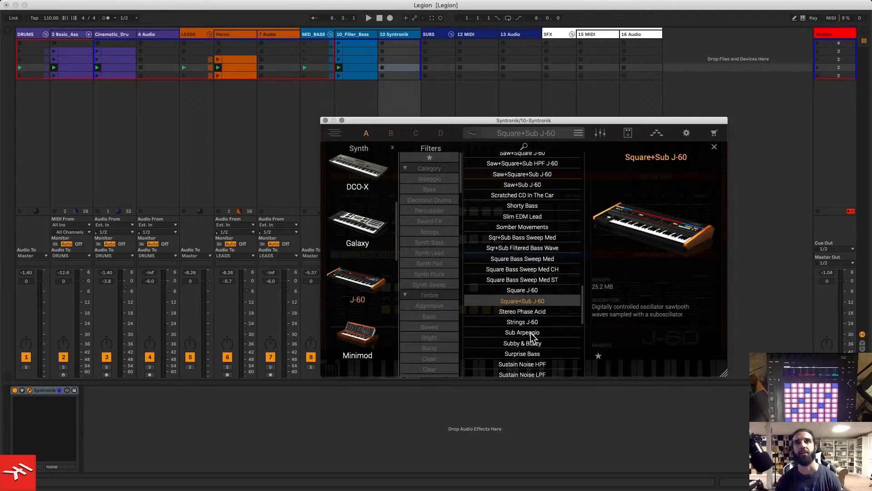
- Load the Thin Pulsing Lead preset, try it against the song playback, and close the Syntronik window
{"action": "scroll", "coordinate": [541, 350], "scroll_direction": "down", "scroll_amount": 6}
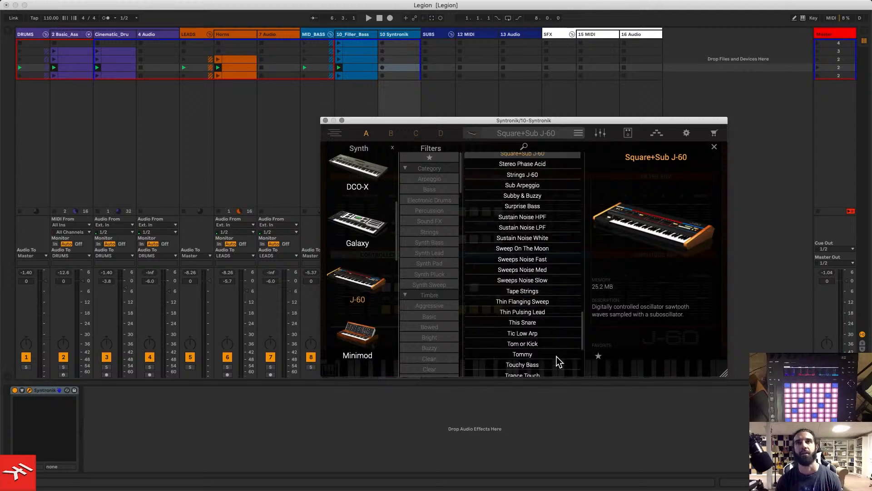
{"action": "scroll", "coordinate": [534, 326], "scroll_direction": "down", "scroll_amount": 1}
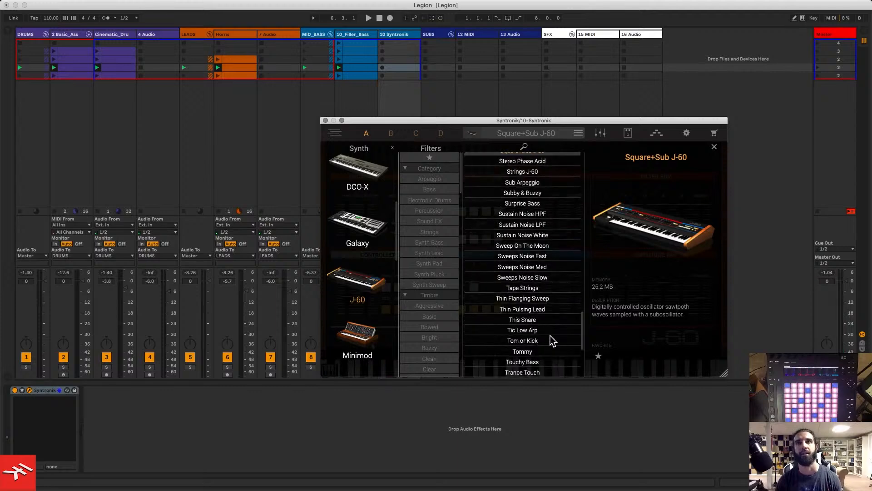
{"action": "left_click", "coordinate": [527, 309]}
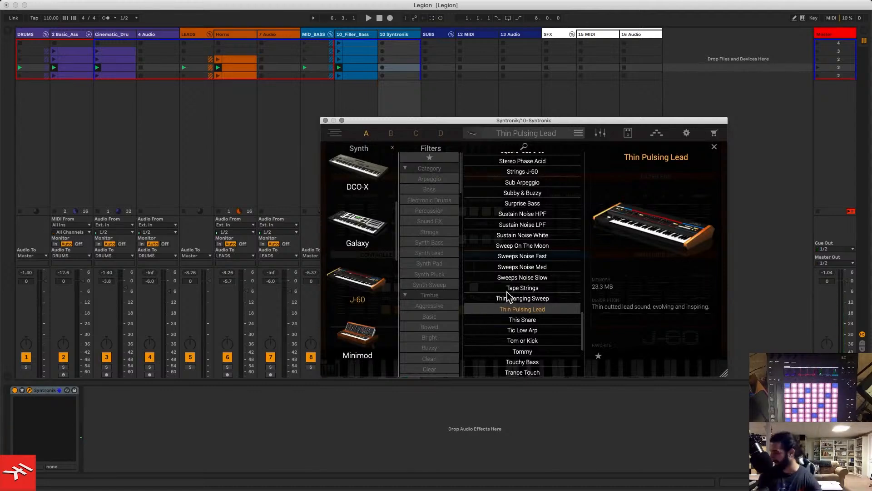
{"action": "key", "text": "space"}
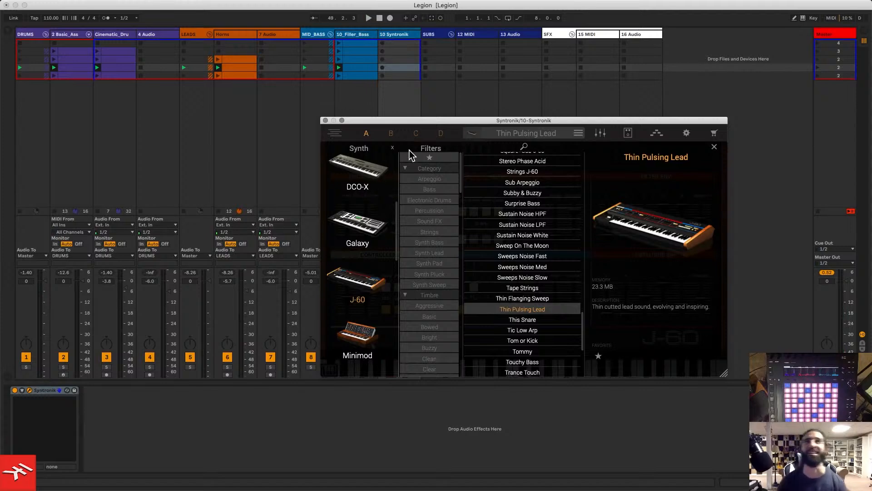
{"action": "key", "text": "super+w"}
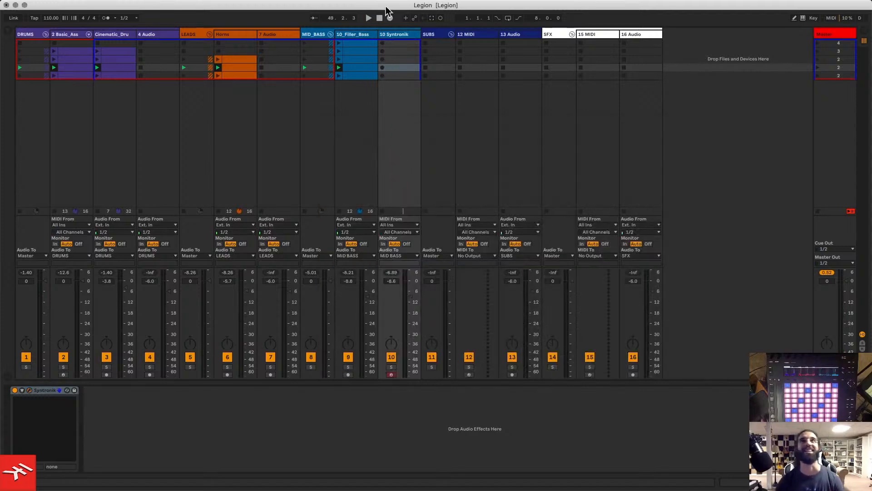
- Capture the previously played MIDI notes as a clip on the Syntronik track and delete that clip
{"action": "left_click", "coordinate": [432, 18]}
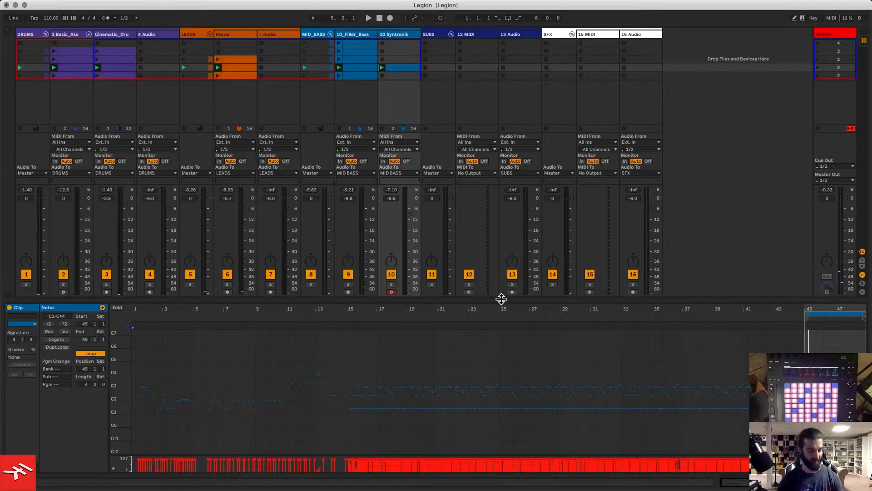
{"action": "key", "text": "Delete"}
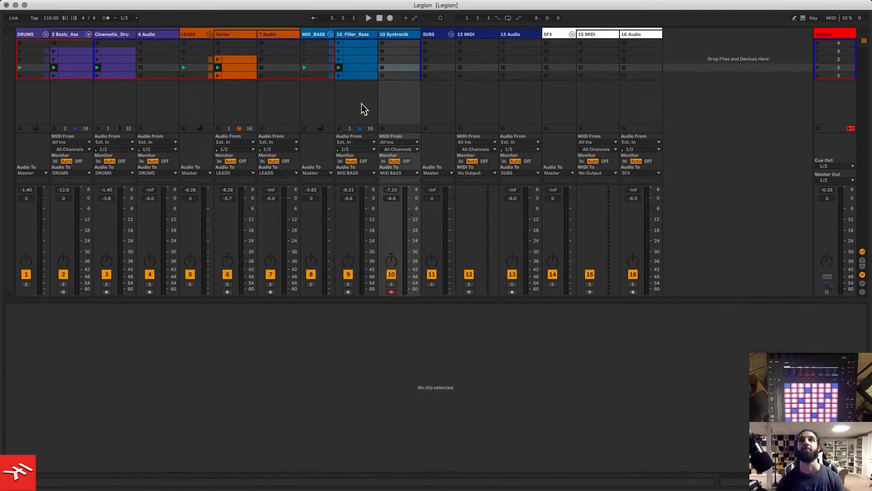
- Record a new MIDI clip in the fourth slot of the Syntronik track and stop playback
{"action": "left_click", "coordinate": [401, 68]}
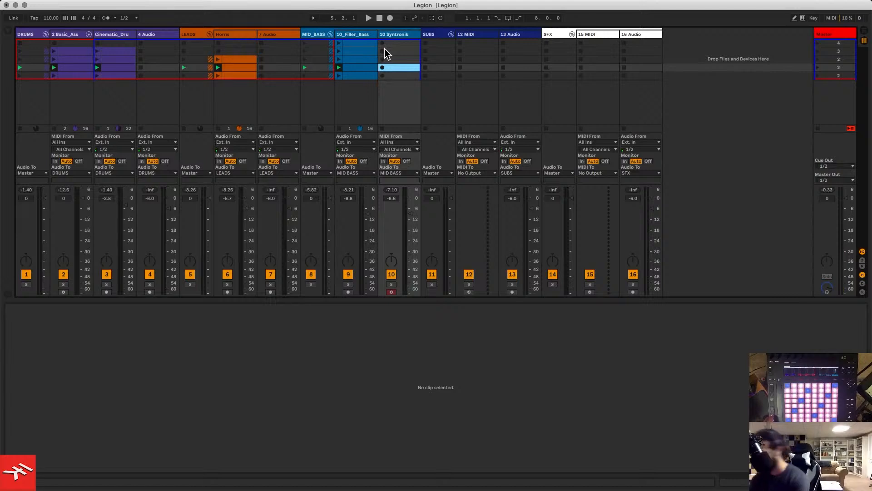
{"action": "key", "text": "Return"}
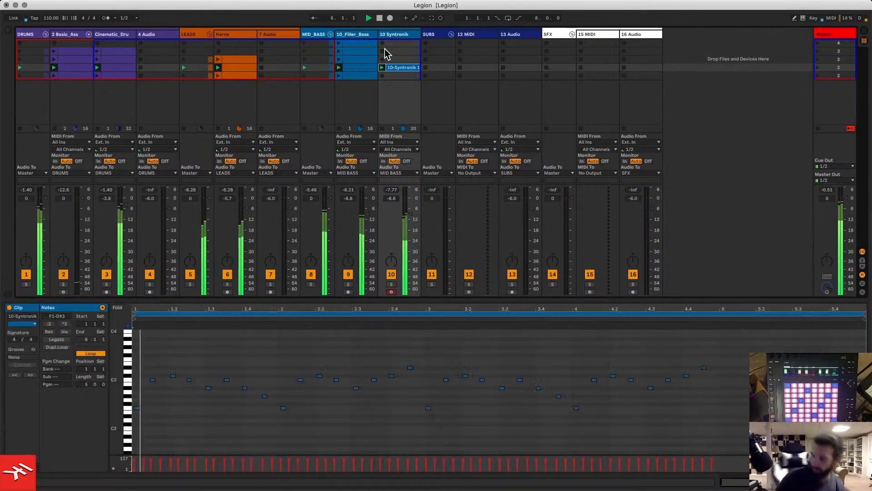
{"action": "key", "text": "space"}
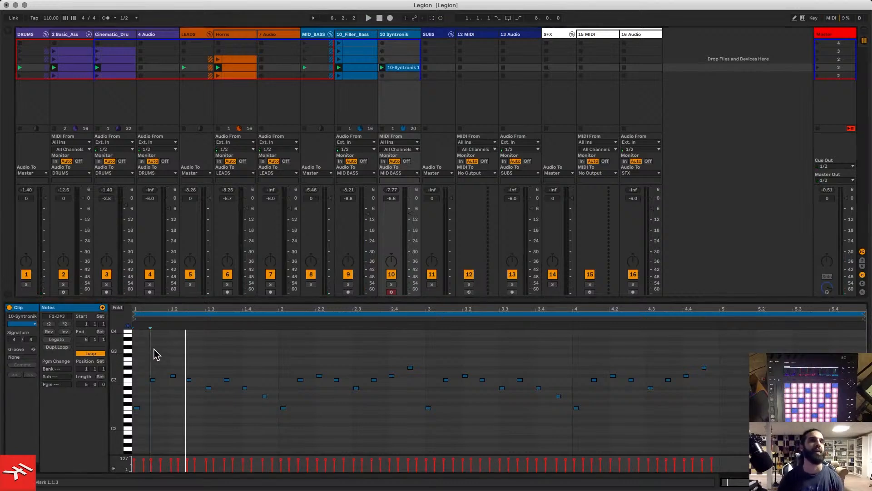
- Crop the recorded Syntronik clip to its notes, set a four-bar loop, and play it with the song
{"action": "key", "text": "super+a"}
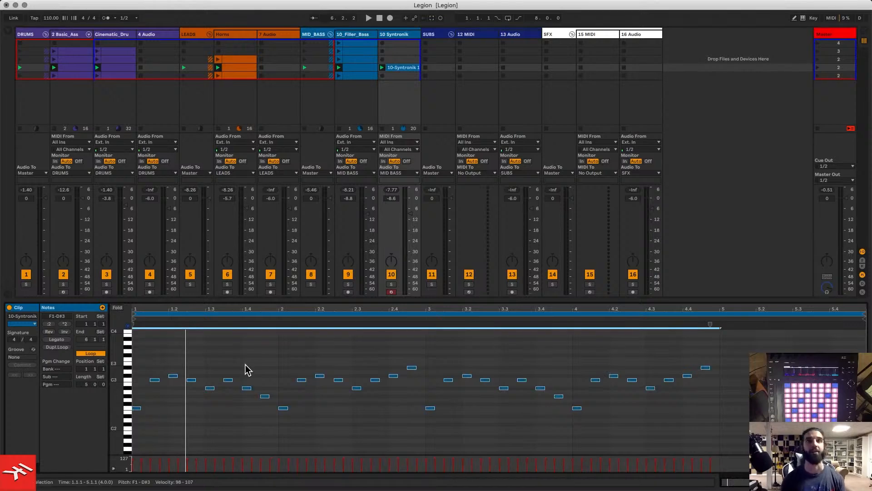
{"action": "right_click", "coordinate": [249, 350]}
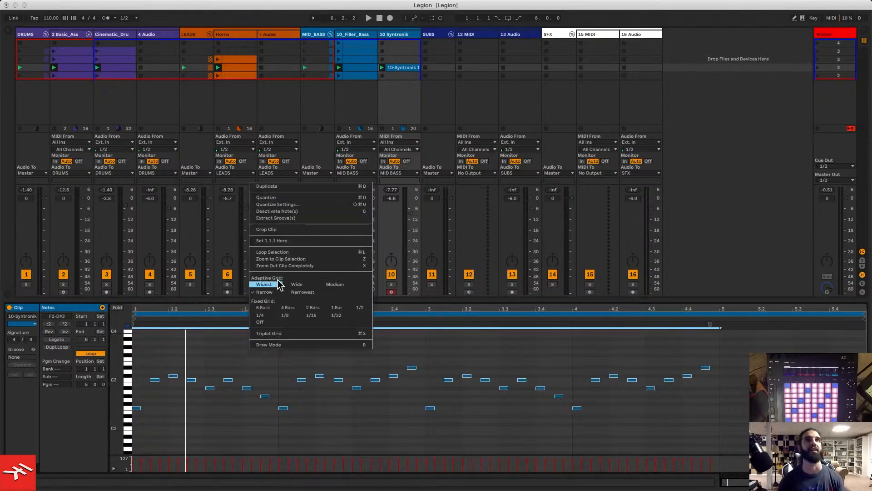
{"action": "left_click", "coordinate": [277, 229]}
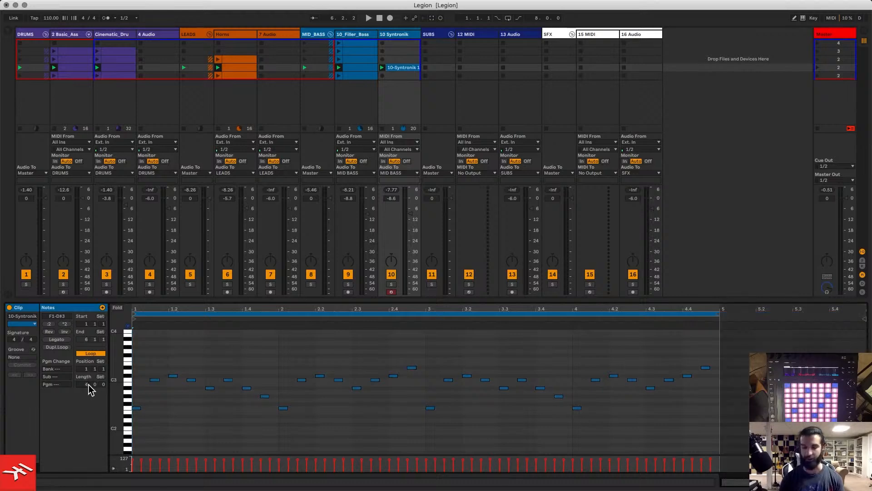
{"action": "right_click", "coordinate": [226, 420]}
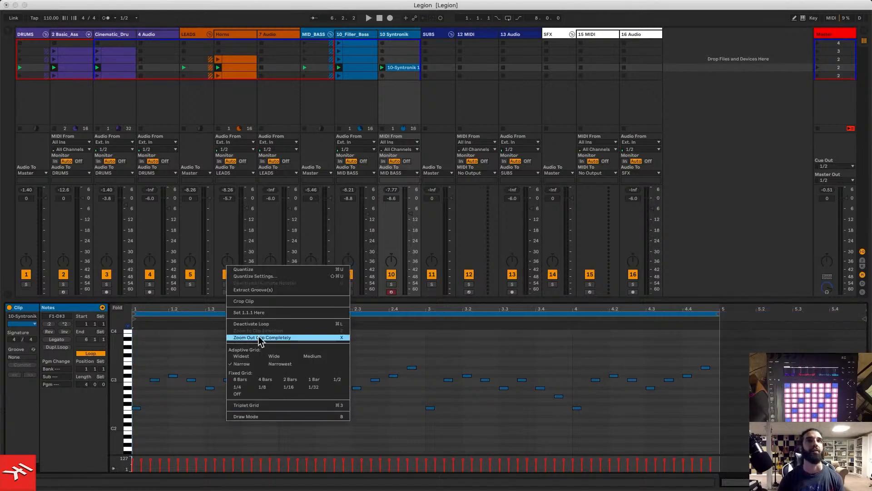
{"action": "left_click", "coordinate": [253, 302]}
{"action": "key", "text": "space"}
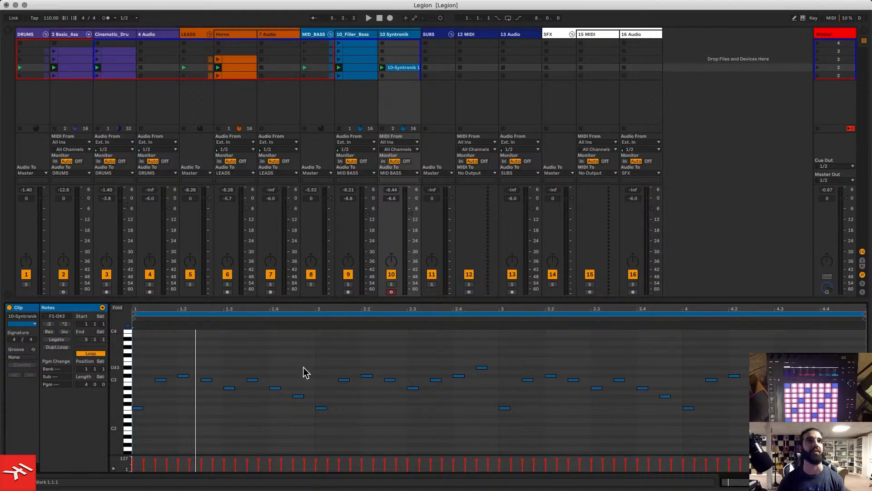
- Bring up the J-60 controls for the Thin Pulsing Lead preset, lower the amplitude envelope's sustain to minimum, and audition it
{"action": "key", "text": "shift+Tab"}
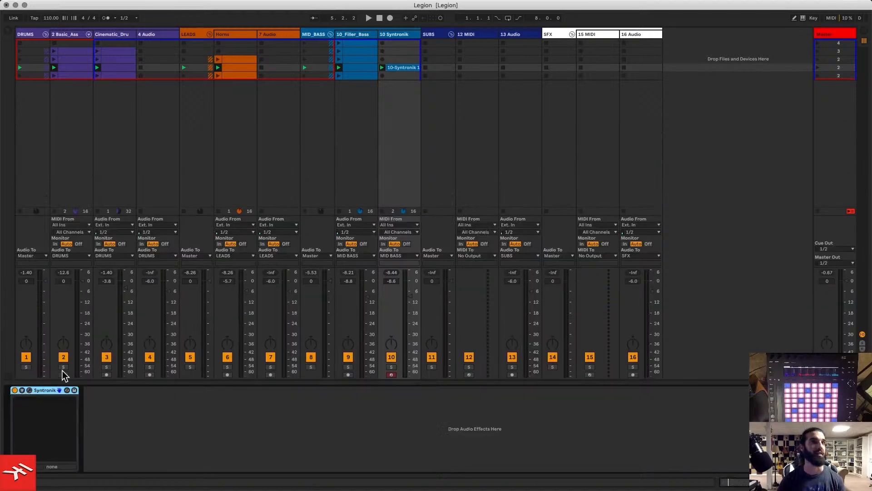
{"action": "left_click", "coordinate": [29, 390]}
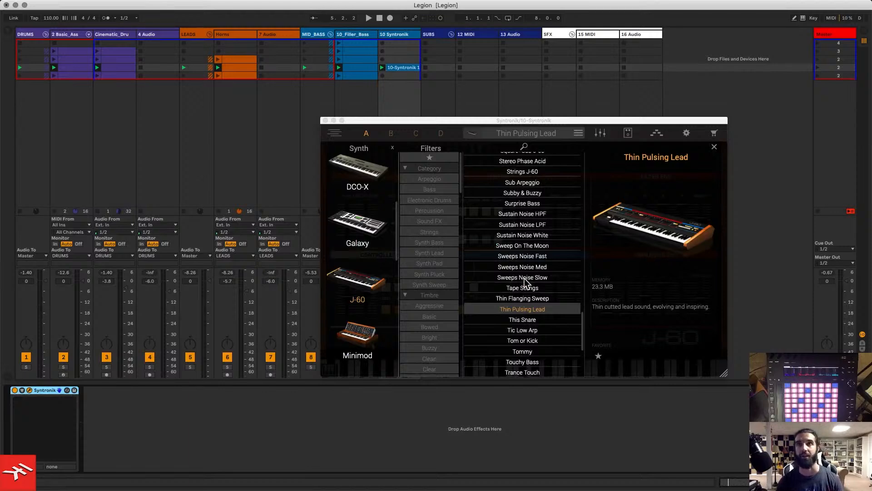
{"action": "left_click", "coordinate": [473, 136]}
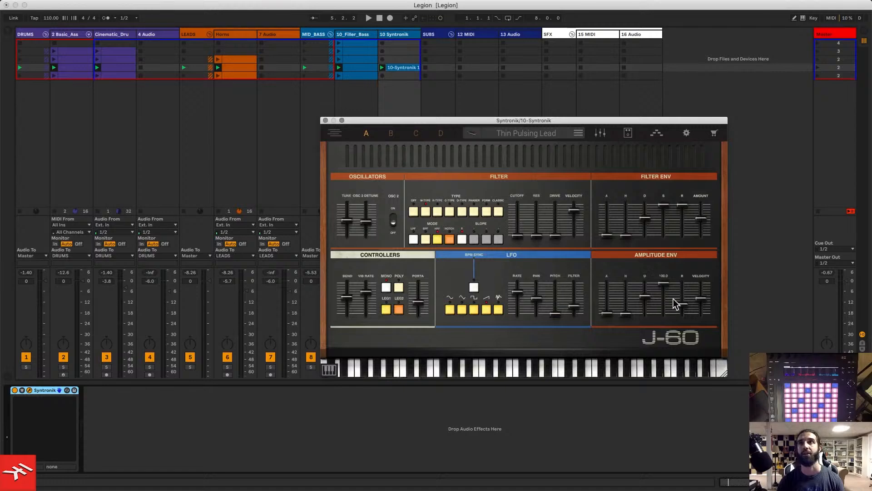
{"action": "left_click_drag", "start_coordinate": [664, 283], "coordinate": [674, 317]}
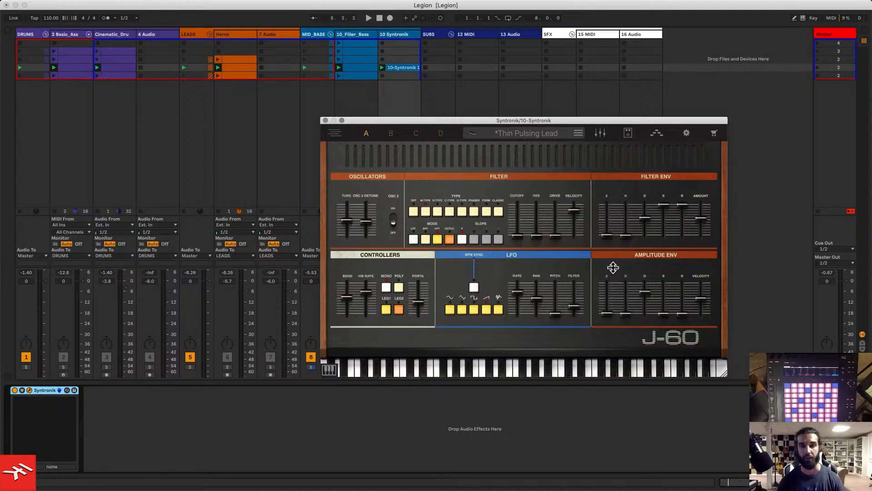
{"action": "key", "text": "space"}
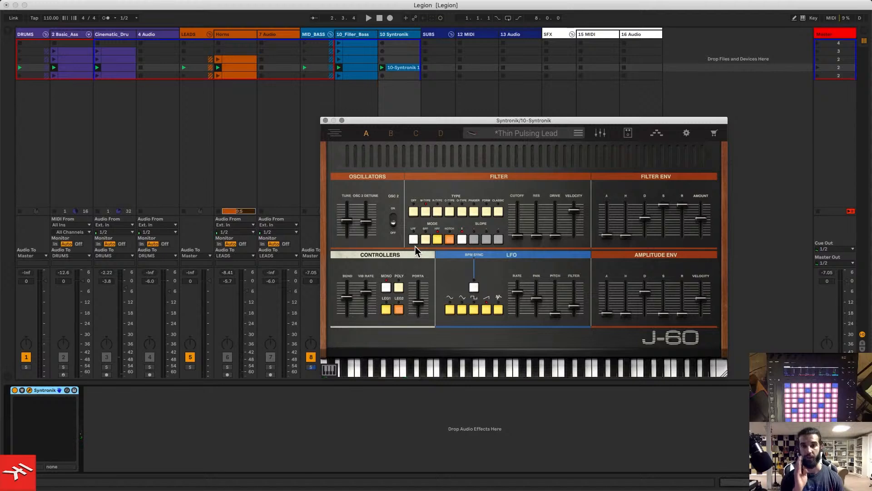
- Try slower amplitude envelope attack settings during playback and return the attack to its minimum
{"action": "mouse_move", "coordinate": [605, 313]}
{"action": "left_click_drag", "start_coordinate": [604, 316], "coordinate": [608, 303]}
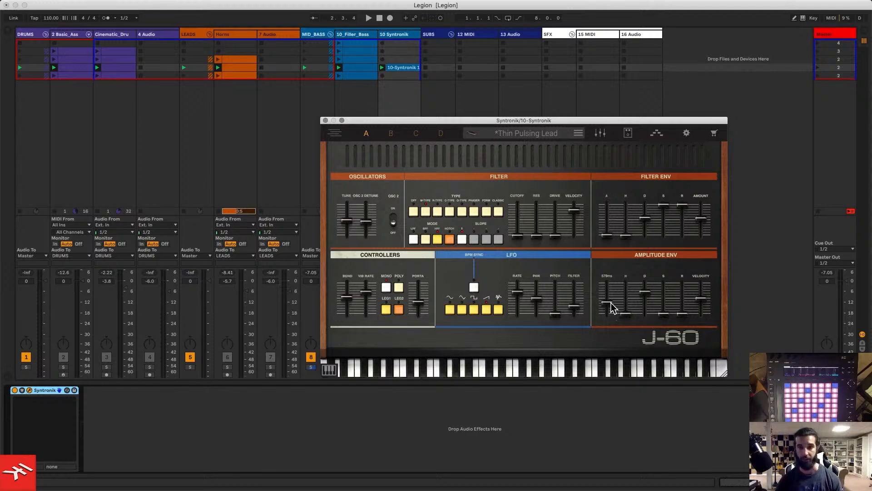
{"action": "left_click_drag", "start_coordinate": [611, 303], "coordinate": [606, 331]}
{"action": "key", "text": "space"}
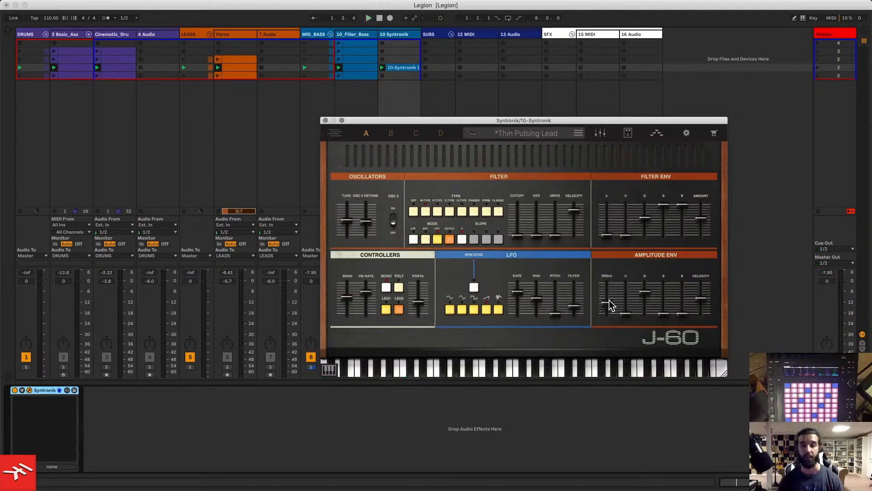
{"action": "key", "text": "space"}
{"action": "left_click_drag", "start_coordinate": [608, 300], "coordinate": [605, 310]}
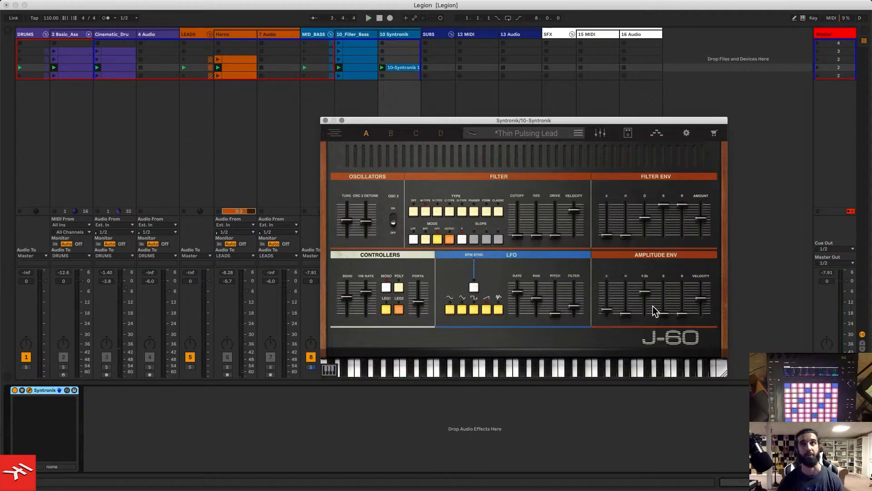
{"action": "key", "text": "space"}
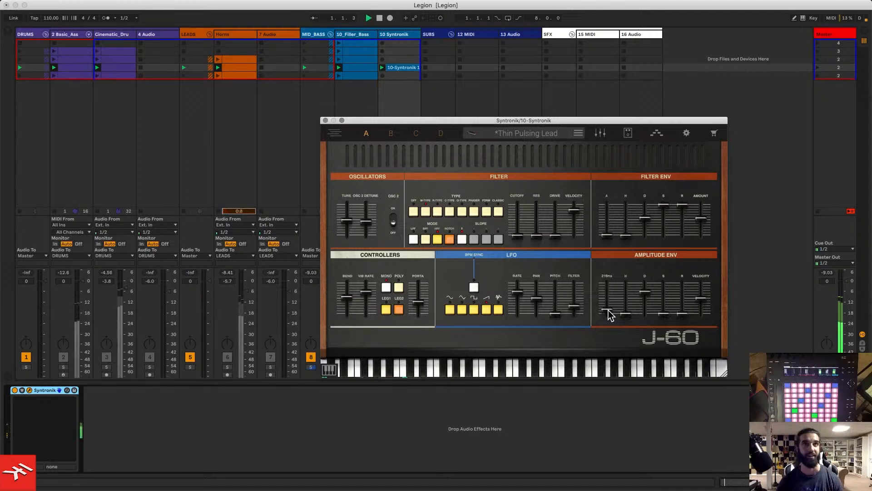
{"action": "left_click_drag", "start_coordinate": [608, 310], "coordinate": [605, 316]}
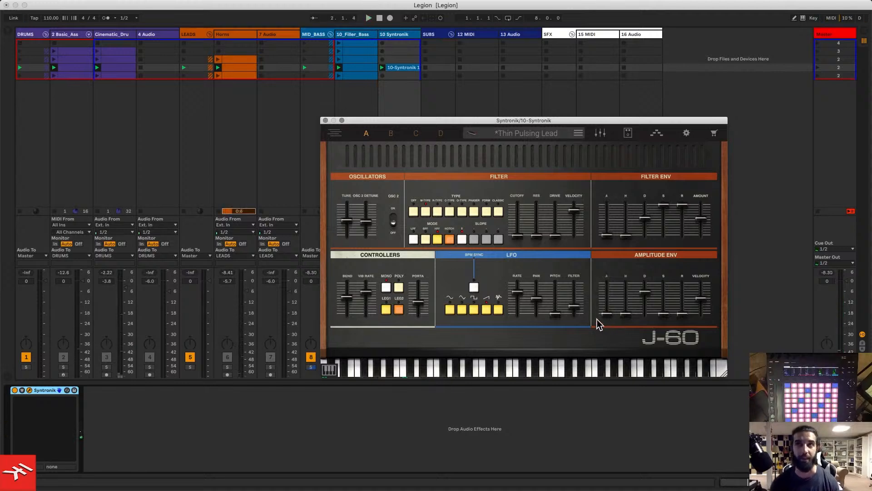
- Shorten the amplitude envelope's decay, raise its sustain to maximum, and audition the sound
{"action": "left_click_drag", "start_coordinate": [652, 299], "coordinate": [647, 310]}
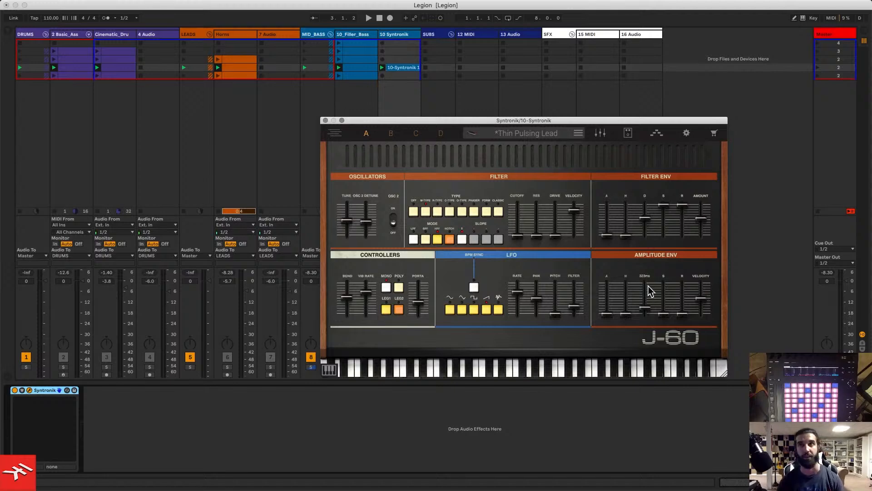
{"action": "left_click_drag", "start_coordinate": [663, 315], "coordinate": [667, 270]}
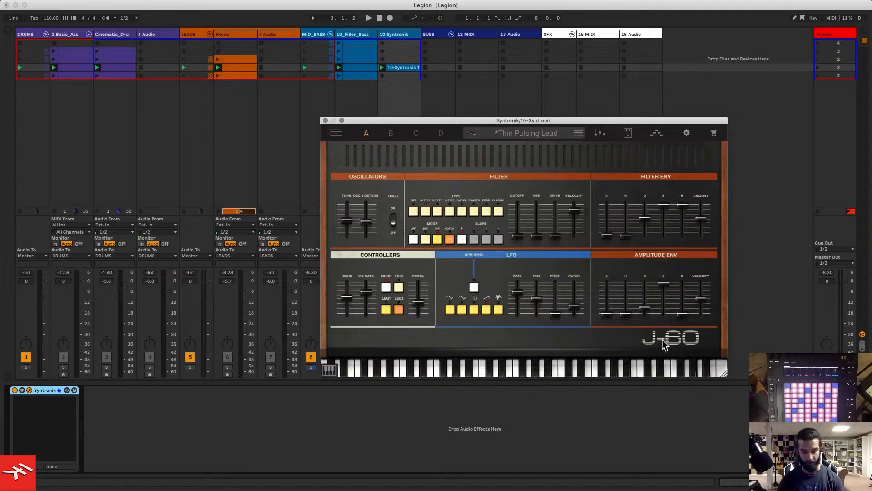
{"action": "key", "text": "space"}
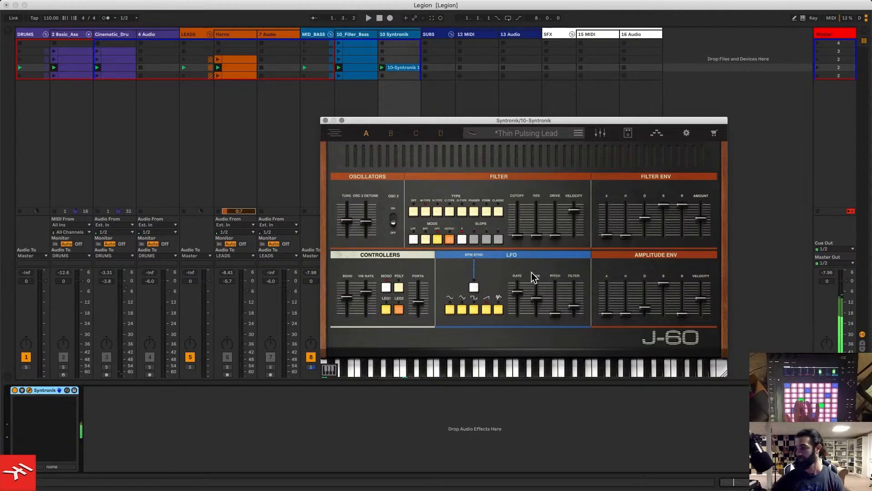
- Lower the LFO filter amount and the amplitude envelope's sustain to minimum, and audition the part
{"action": "mouse_move", "coordinate": [577, 310]}
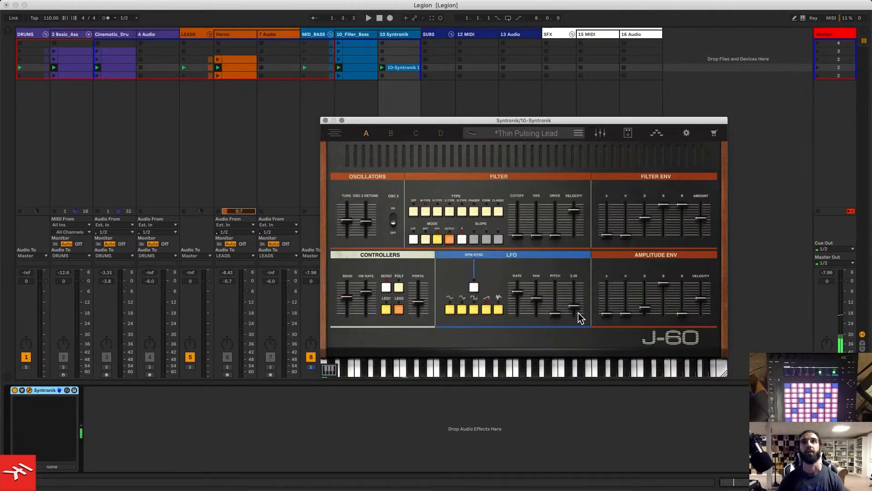
{"action": "left_click_drag", "start_coordinate": [576, 308], "coordinate": [571, 334]}
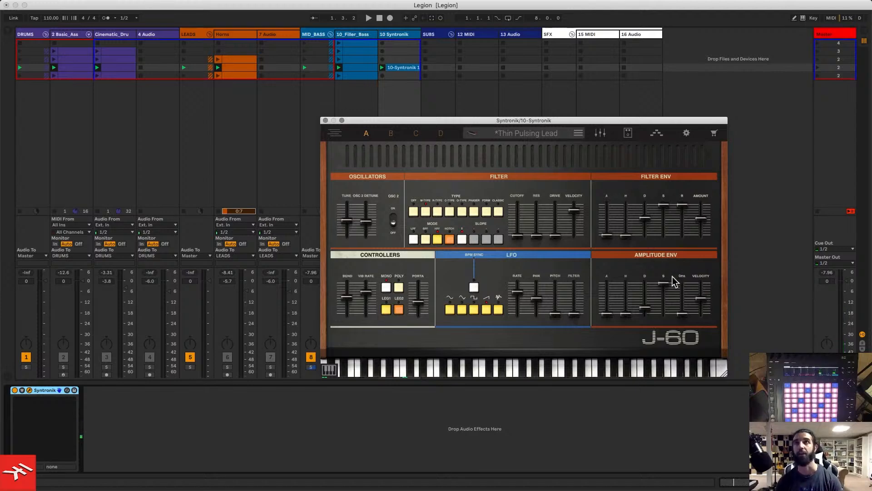
{"action": "left_click_drag", "start_coordinate": [665, 289], "coordinate": [670, 322]}
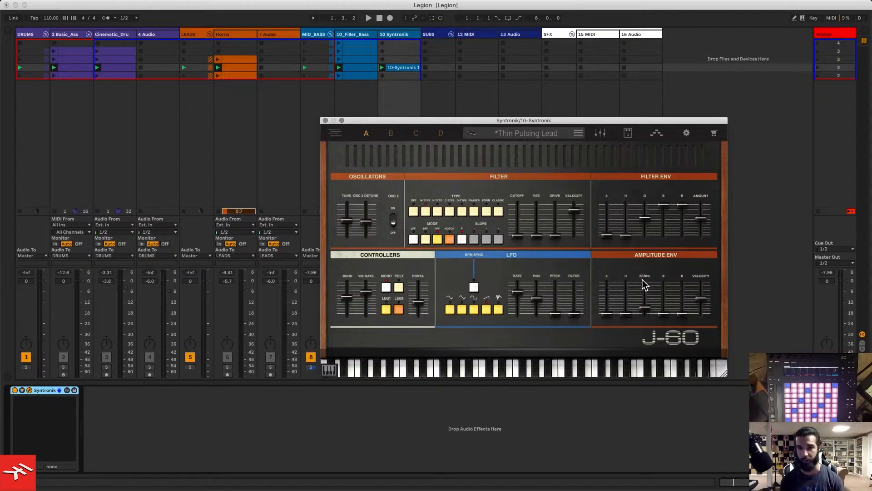
{"action": "key", "text": "space"}
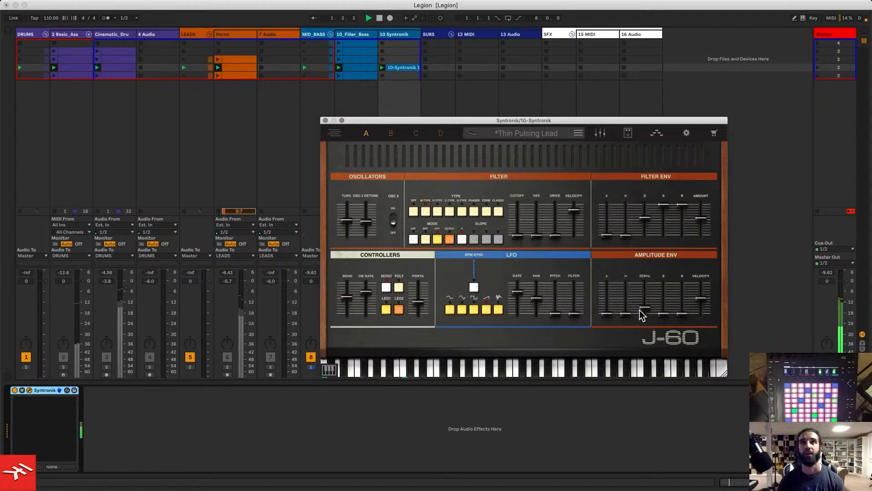
{"action": "key", "text": "space"}
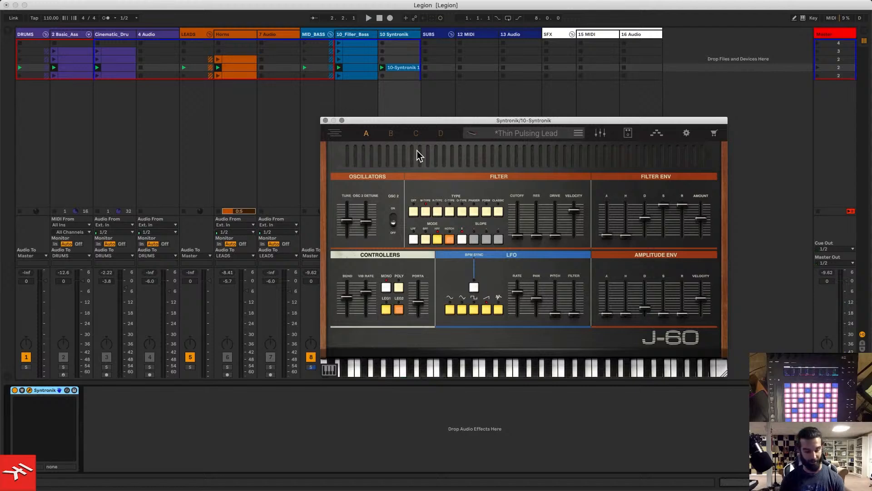
- Fine-tune the amplitude envelope's decay to slightly longer while the full song plays, stop playback, and hide the Syntronik window
{"action": "key", "text": "space"}
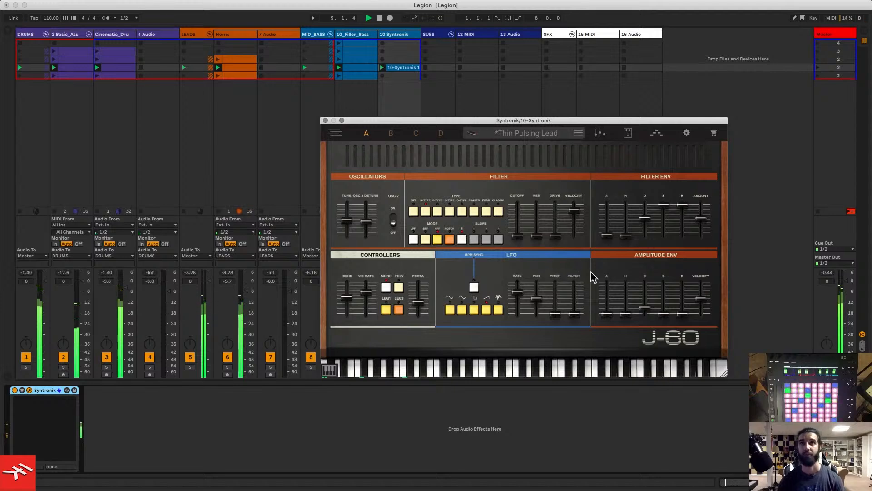
{"action": "mouse_move", "coordinate": [643, 307]}
{"action": "left_mouse_down"}
{"action": "mouse_move", "coordinate": [643, 287]}
{"action": "mouse_move", "coordinate": [646, 309]}
{"action": "left_mouse_up"}
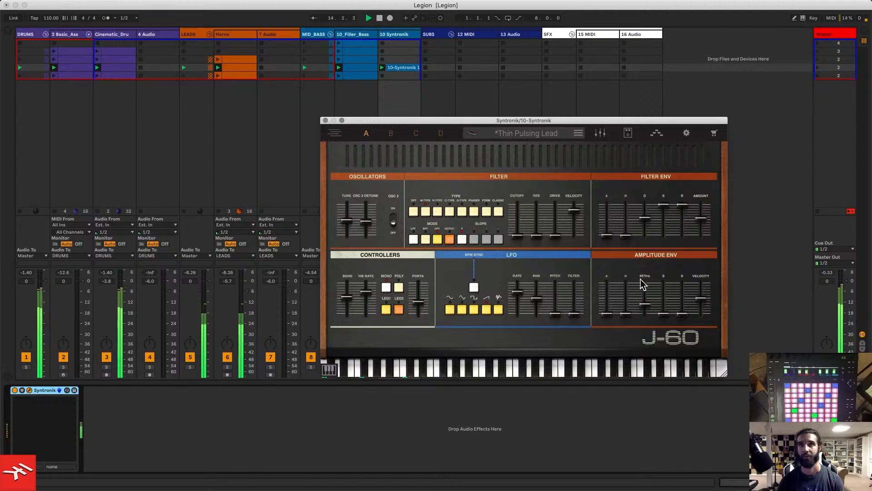
{"action": "key", "text": "space"}
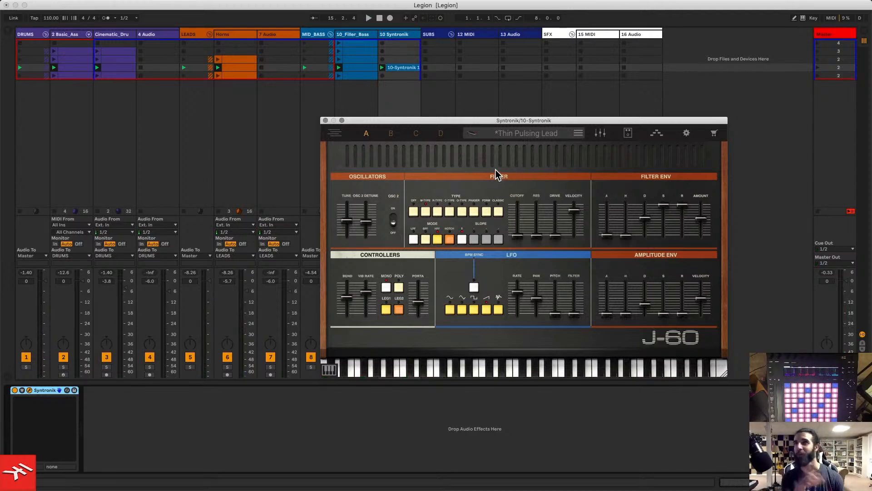
{"action": "key", "text": "alt+super+p"}
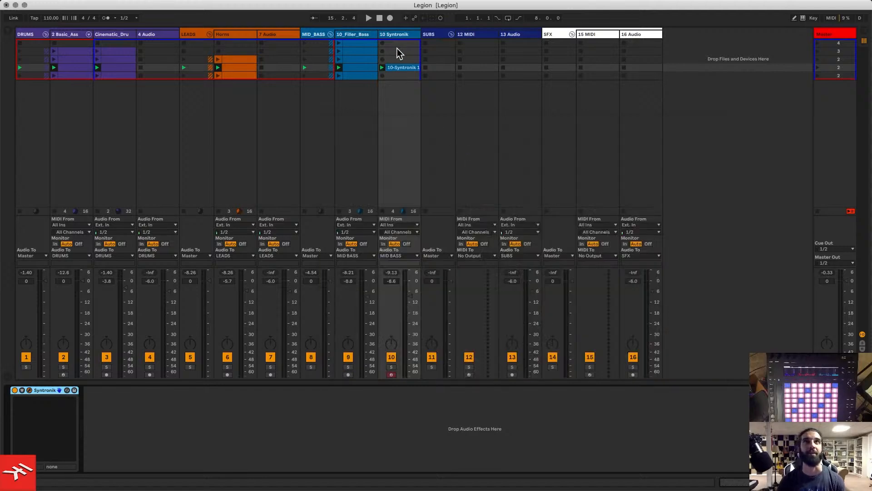
- Add a MIDI track after 10 Syntronik, search the browser for "sampletank", and load SampleTank 4 on the new track
{"action": "left_click", "coordinate": [401, 37]}
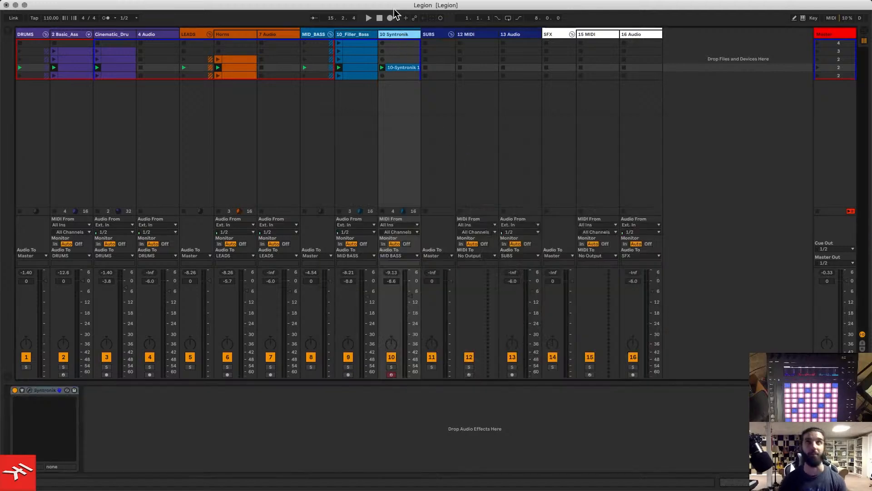
{"action": "key", "text": "super+shift+t"}
{"action": "key", "text": "super+f"}
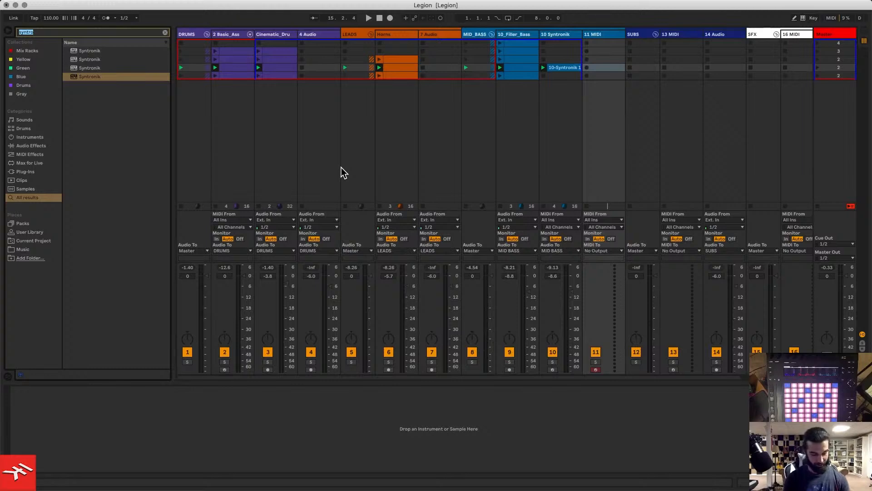
{"action": "type", "text": "sample"}
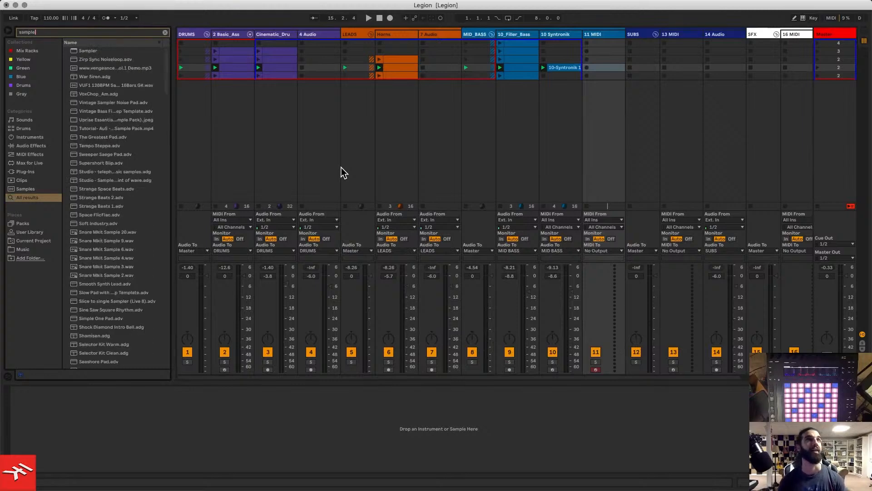
{"action": "type", "text": "tank"}
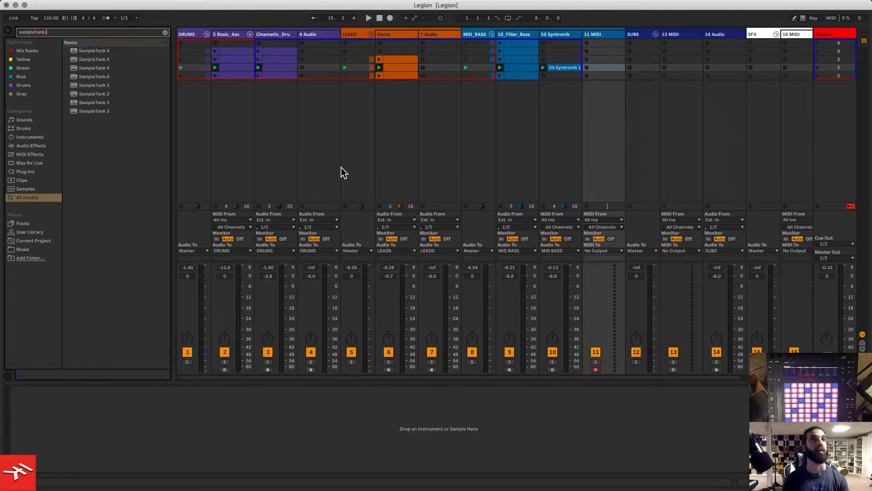
{"action": "left_click", "coordinate": [89, 75]}
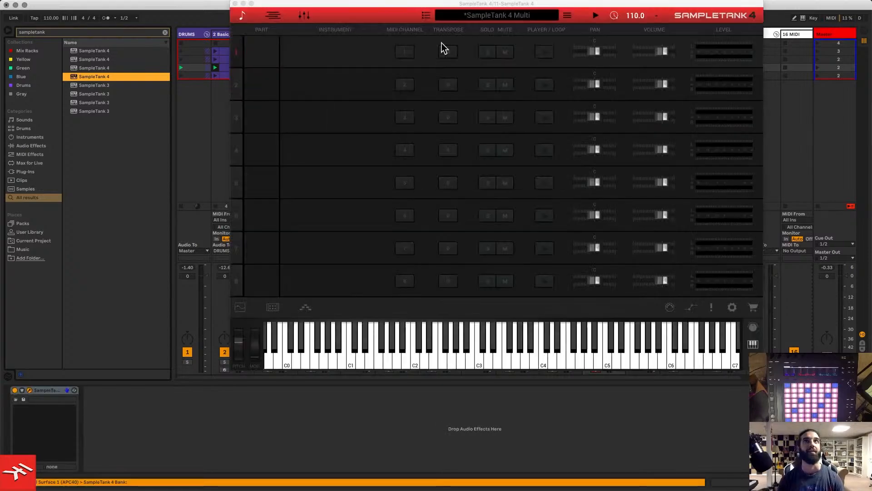
- Open the instrument browser for SampleTank part 1 and filter it to the Syntronik 99 library
{"action": "left_click_drag", "start_coordinate": [459, 6], "coordinate": [472, 80]}
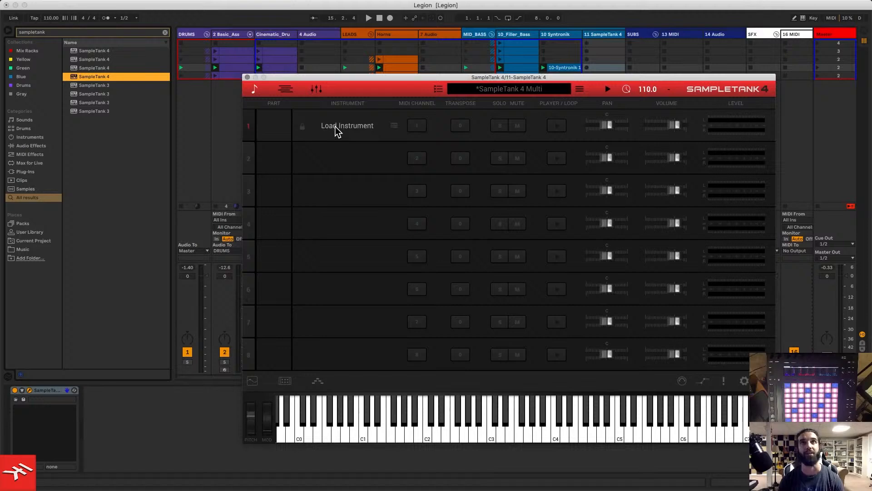
{"action": "left_click", "coordinate": [349, 139]}
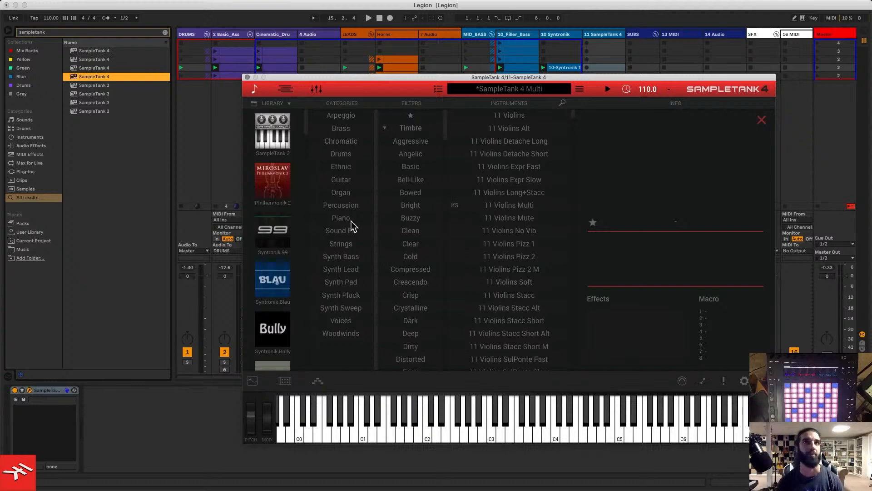
{"action": "left_click", "coordinate": [268, 241]}
{"action": "scroll", "coordinate": [285, 268], "scroll_direction": "down", "scroll_amount": 1}
{"action": "left_click", "coordinate": [268, 231]}
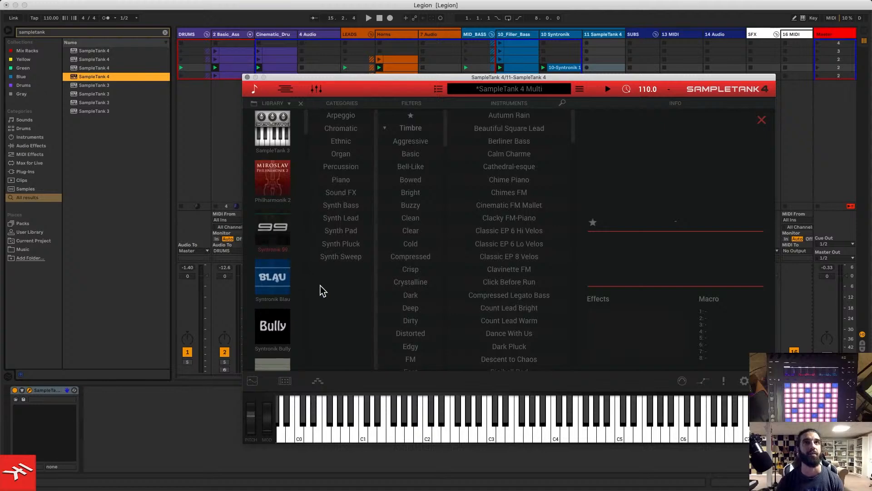
- Filter the SampleTank 4 instrument browser to the Syntronik Galaxy library
{"action": "scroll", "coordinate": [268, 273], "scroll_direction": "down", "scroll_amount": 10}
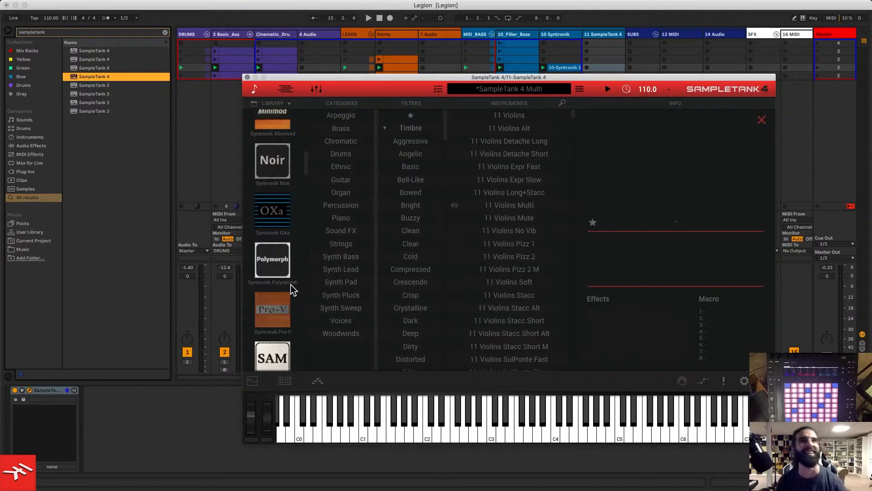
{"action": "scroll", "coordinate": [280, 291], "scroll_direction": "down", "scroll_amount": 8}
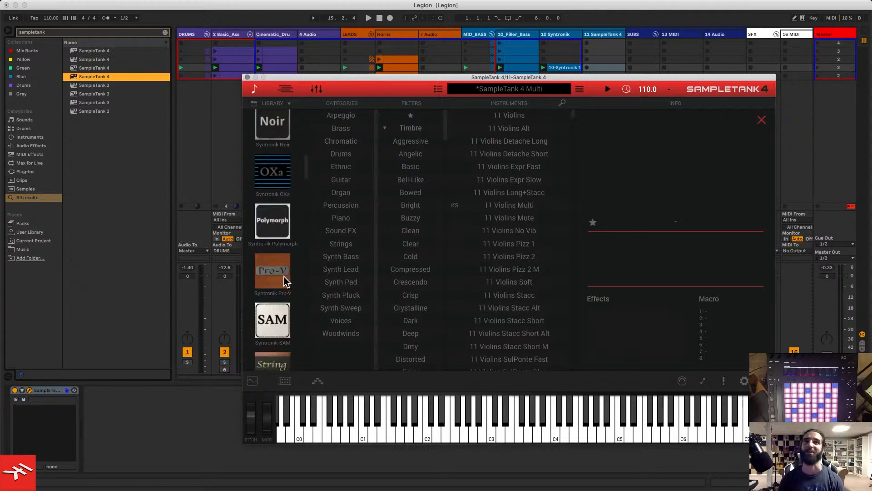
{"action": "scroll", "coordinate": [279, 272], "scroll_direction": "up", "scroll_amount": 15}
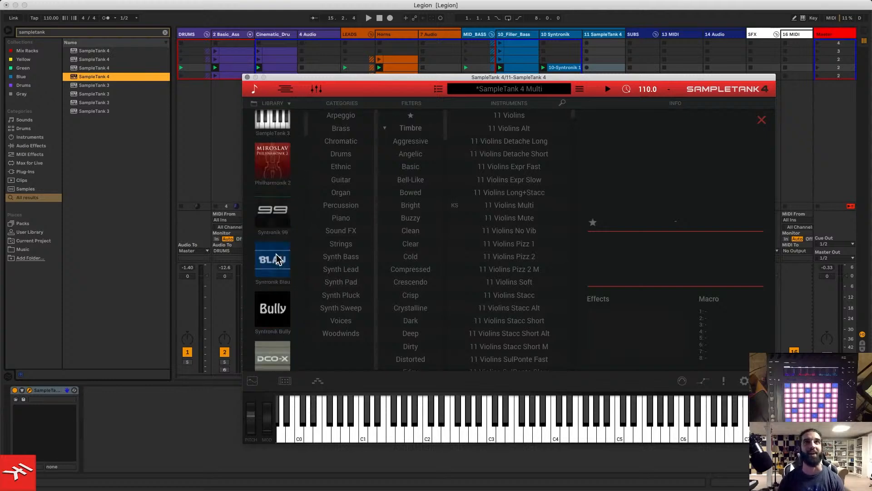
{"action": "scroll", "coordinate": [279, 259], "scroll_direction": "down", "scroll_amount": 3}
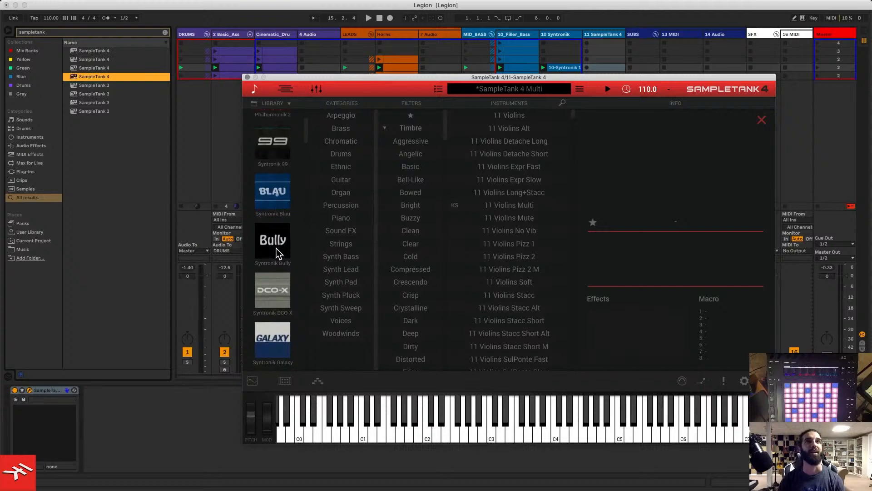
{"action": "left_click", "coordinate": [281, 350]}
{"action": "scroll", "coordinate": [277, 306], "scroll_direction": "down", "scroll_amount": 3}
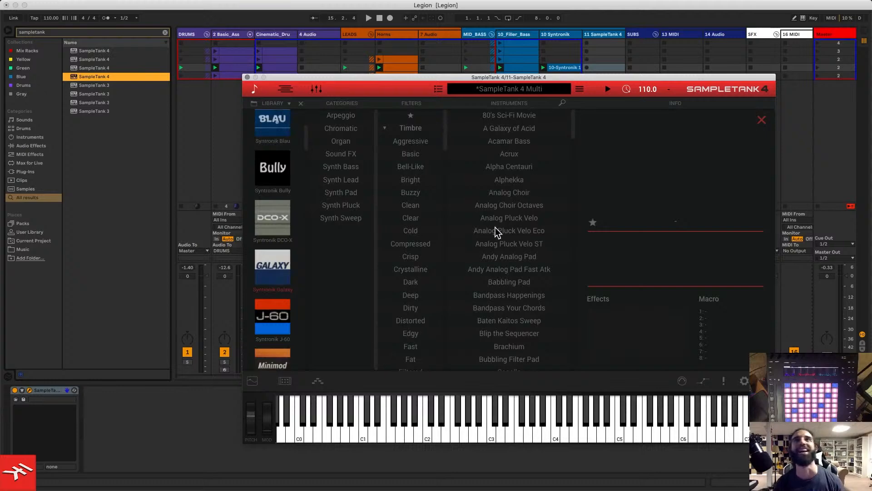
- Audition Double Phaze Lead and Electra Lead from the Galaxy instruments on part 1
{"action": "scroll", "coordinate": [511, 225], "scroll_direction": "down", "scroll_amount": 3}
{"action": "scroll", "coordinate": [513, 225], "scroll_direction": "down", "scroll_amount": 3}
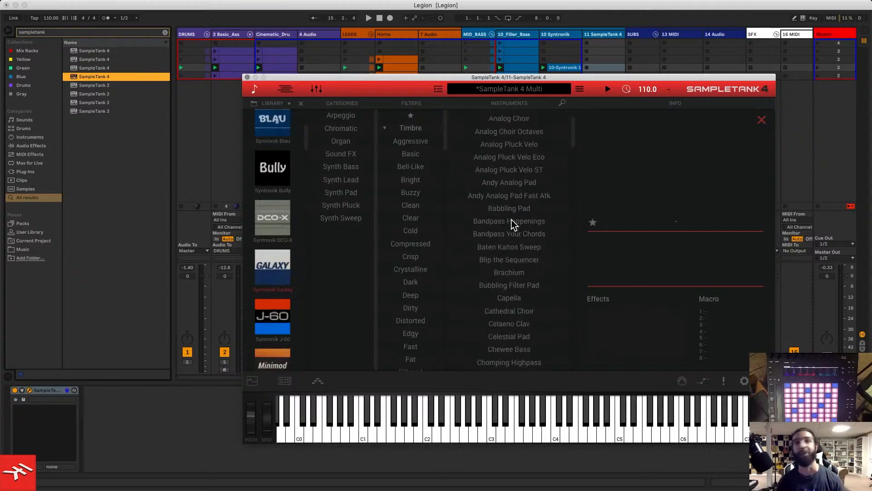
{"action": "scroll", "coordinate": [511, 225], "scroll_direction": "down", "scroll_amount": 12}
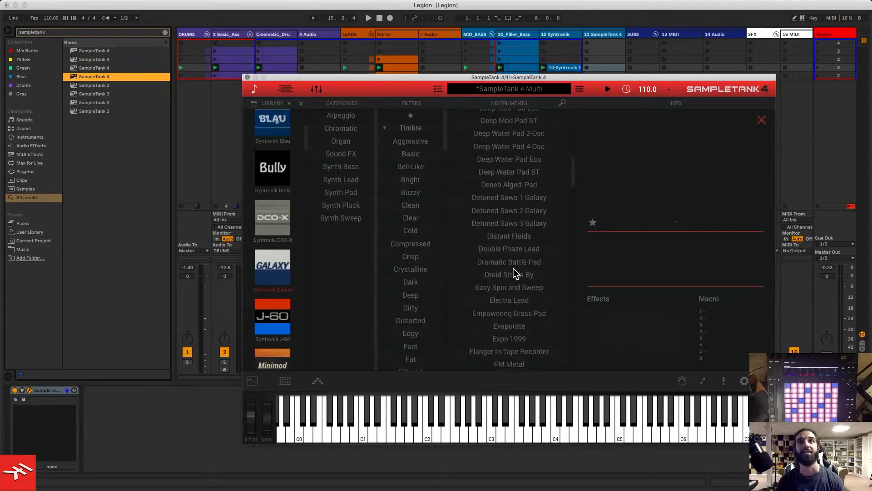
{"action": "left_click", "coordinate": [519, 275]}
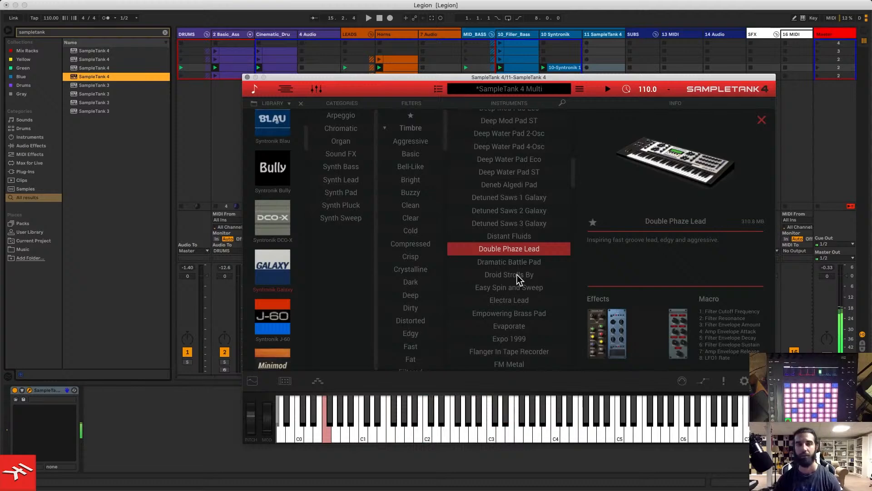
{"action": "scroll", "coordinate": [508, 296], "scroll_direction": "down", "scroll_amount": 2}
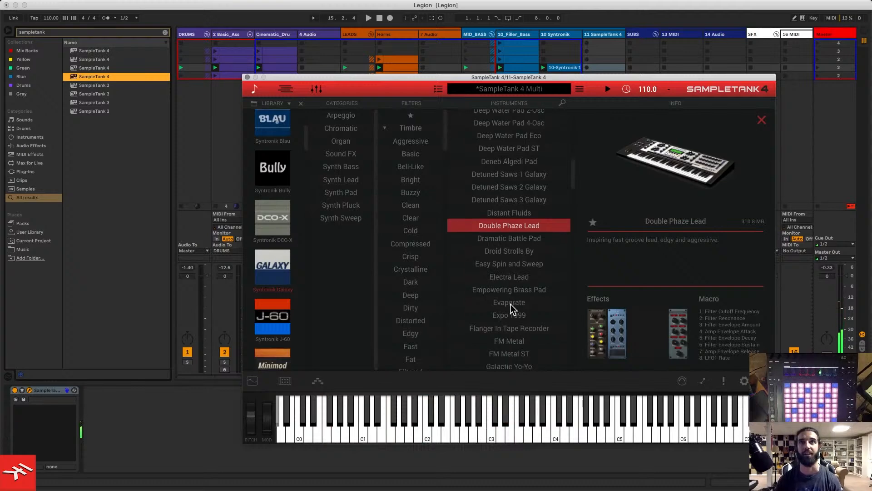
{"action": "left_click", "coordinate": [509, 277]}
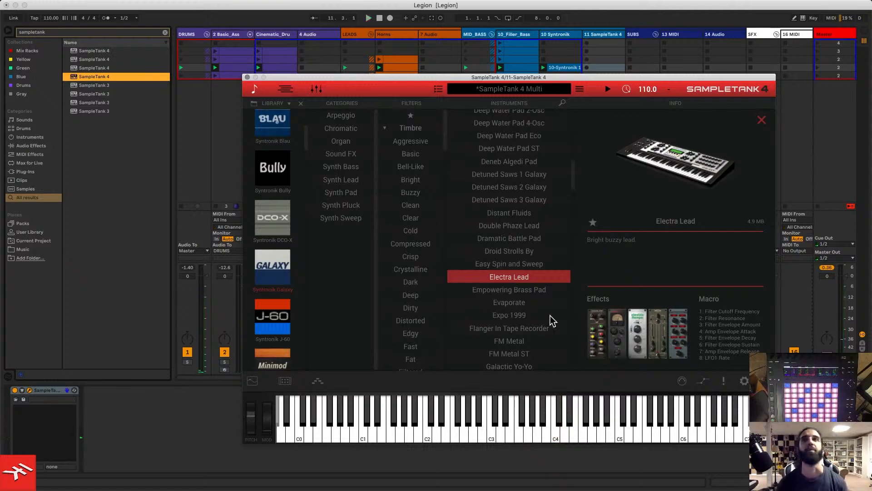
- Hide the SampleTank window and copy the 10-Syntronik clip into the same scene's slot on the 11 SampleTank 4 track
{"action": "scroll", "coordinate": [541, 305], "scroll_direction": "down", "scroll_amount": 6}
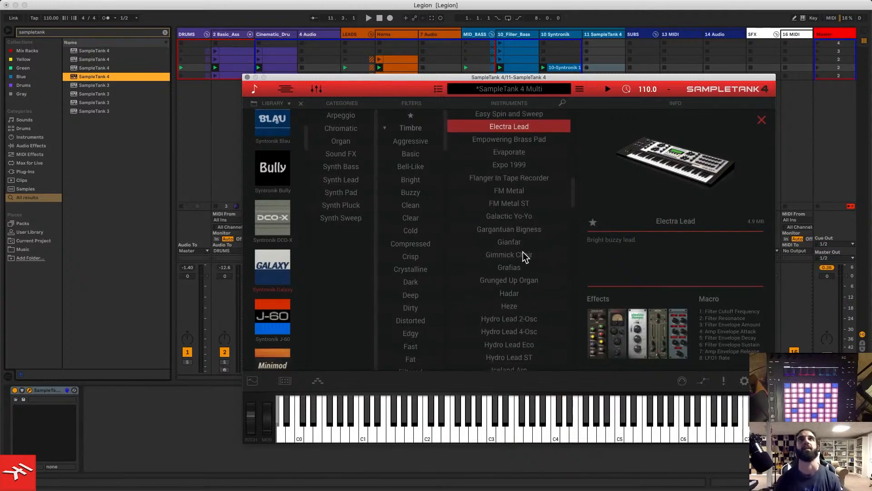
{"action": "key", "text": "alt+super+p"}
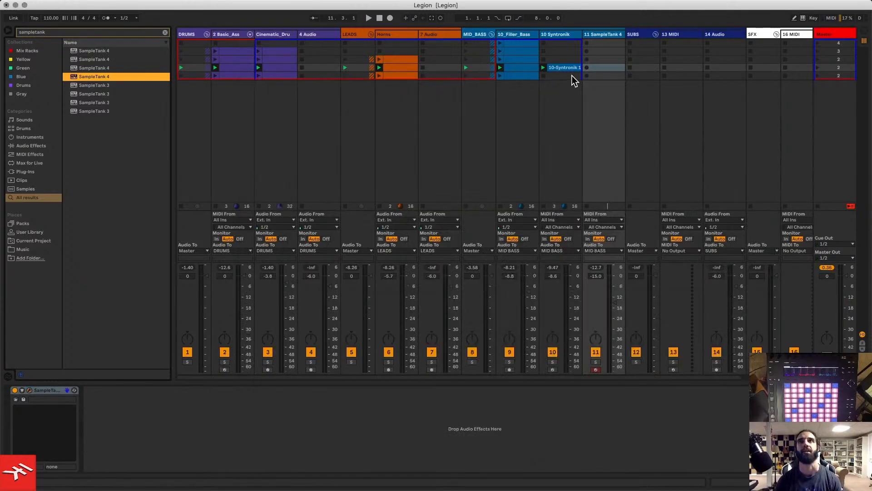
{"action": "left_click_drag", "start_coordinate": [566, 68], "coordinate": [615, 69]}
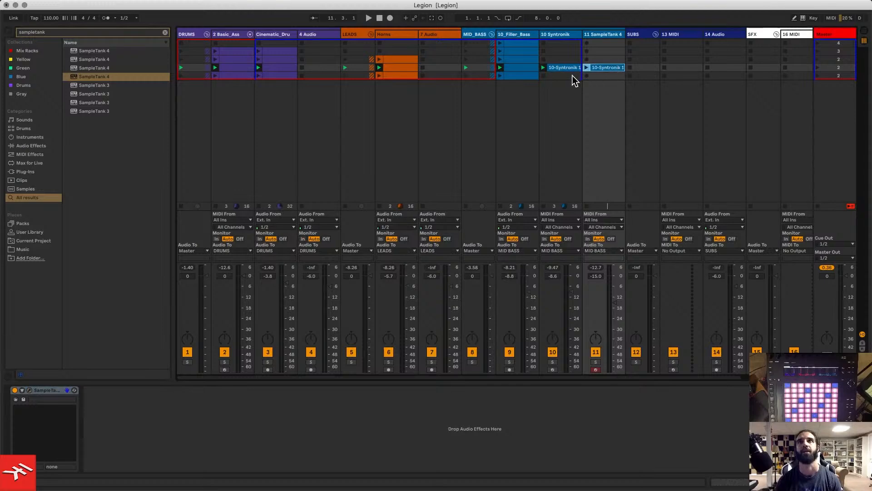
- Stop the original clip on the 10 Syntronik track, start playback, and launch the copied clip on 11 SampleTank 4
{"action": "left_click", "coordinate": [560, 69]}
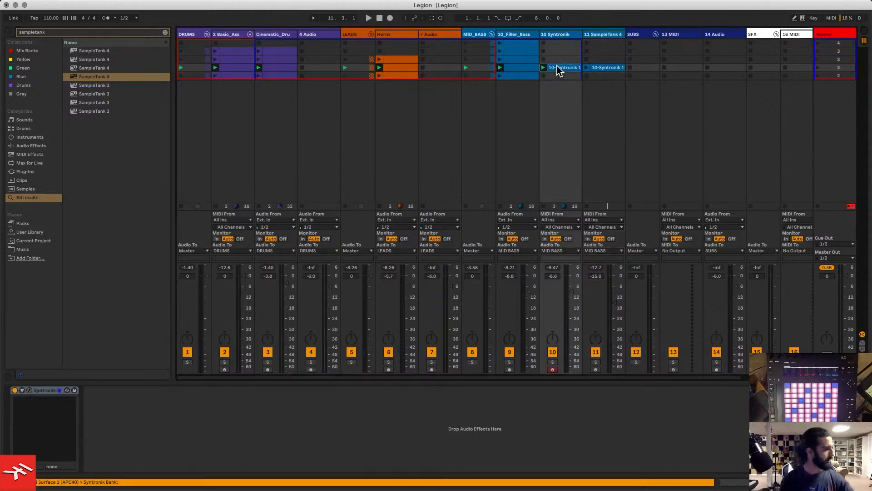
{"action": "key", "text": "super+t"}
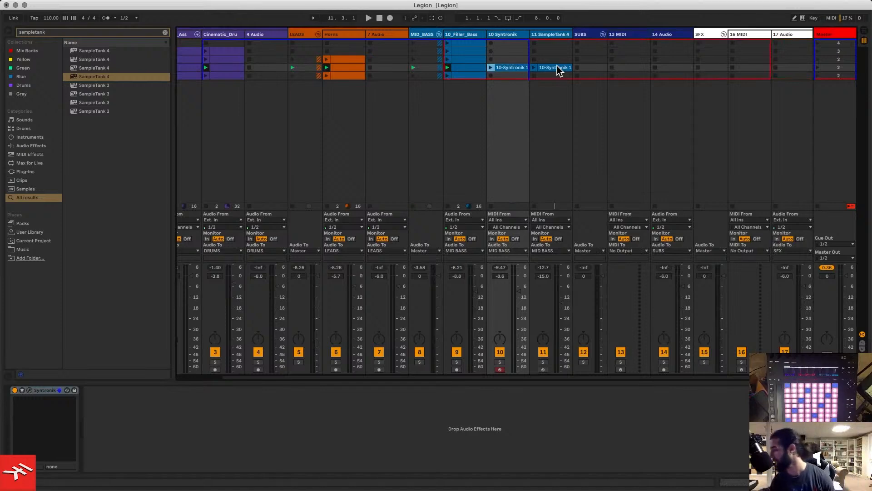
{"action": "key", "text": "space"}
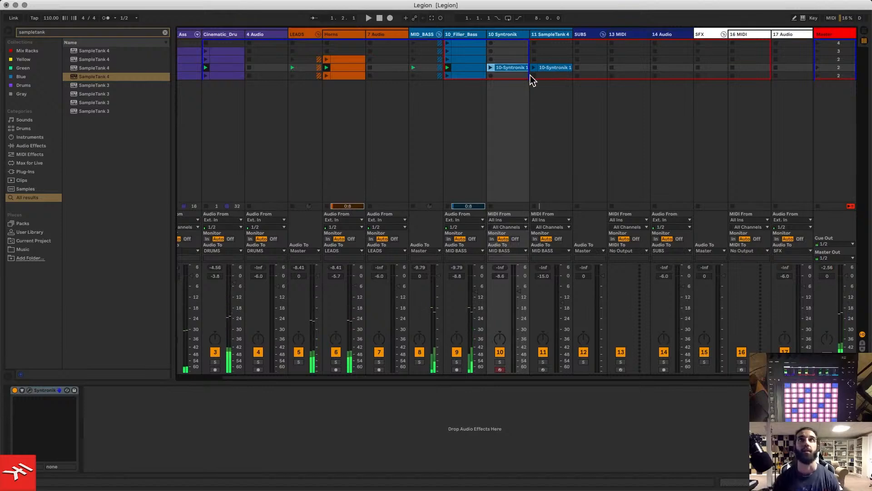
{"action": "left_click", "coordinate": [534, 68]}
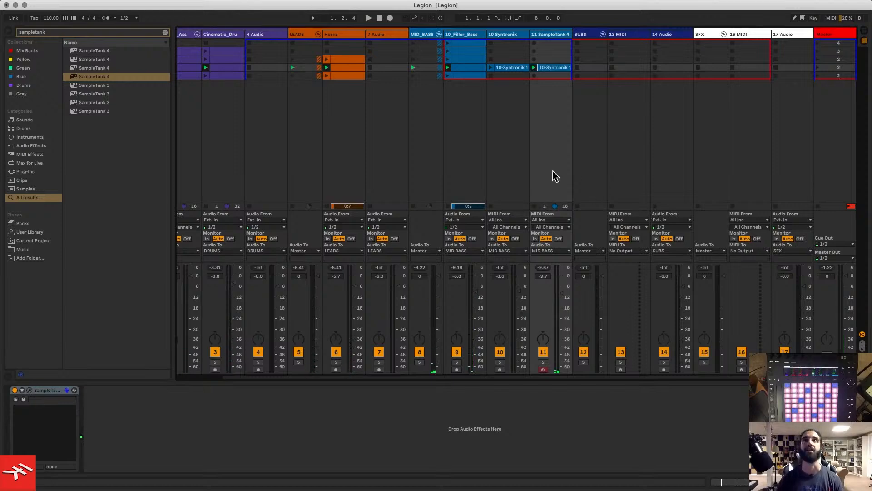
- Show the SampleTank window again, load Gimmick Choir on the part, and audition it with the copied clip
{"action": "key", "text": "super+alt+p"}
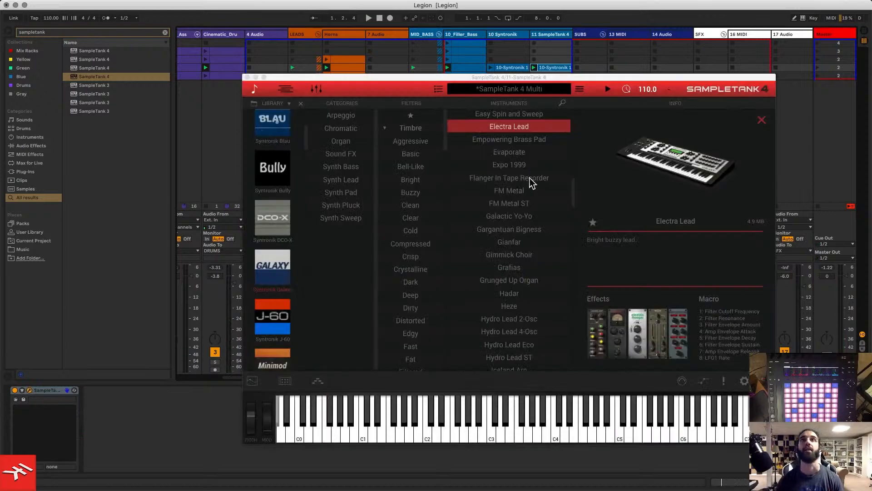
{"action": "scroll", "coordinate": [536, 275], "scroll_direction": "down", "scroll_amount": 1}
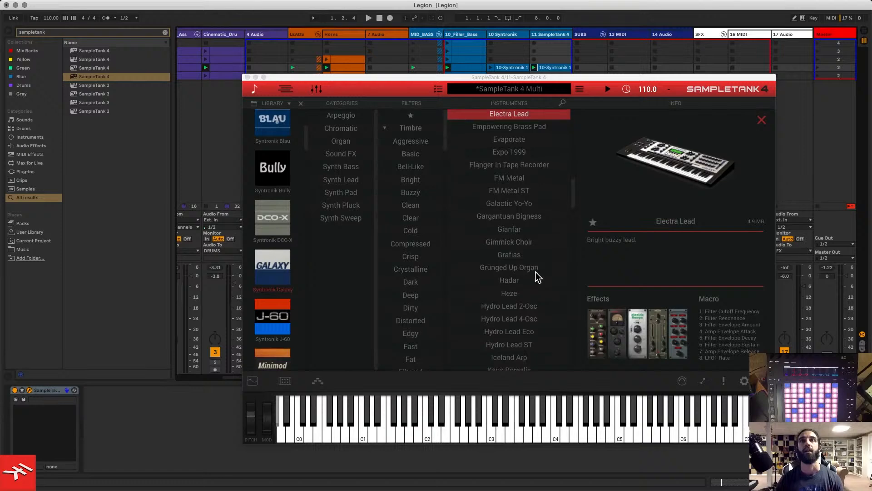
{"action": "left_click", "coordinate": [516, 242]}
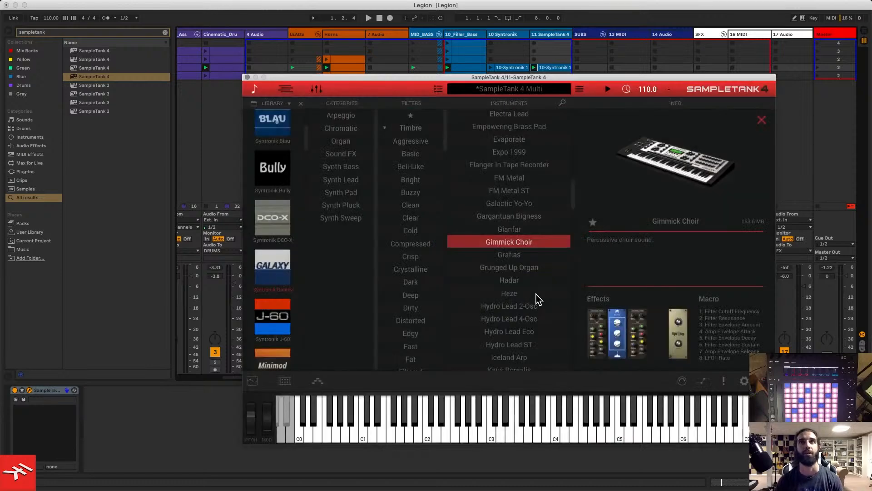
{"action": "key", "text": "space"}
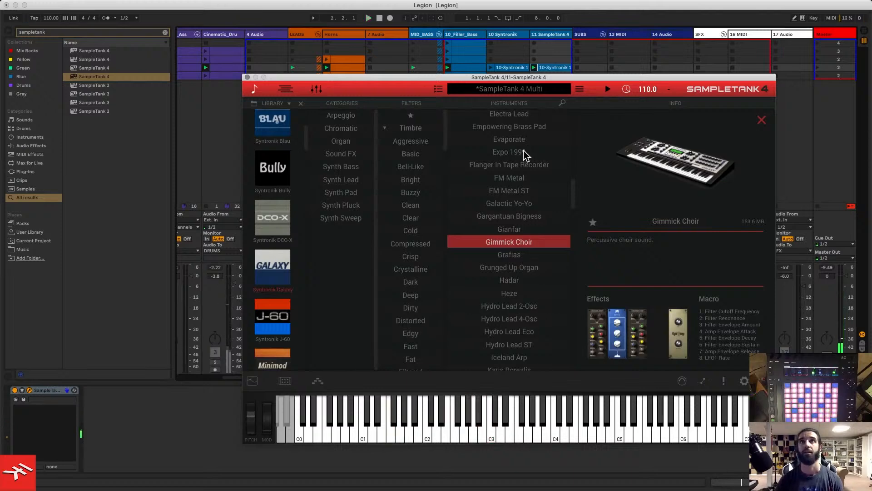
- Open the copied clip on 11 SampleTank 4, transpose all its notes up one octave, and audition the result
{"action": "key", "text": "super+alt+p"}
{"action": "double_click", "coordinate": [560, 70]}
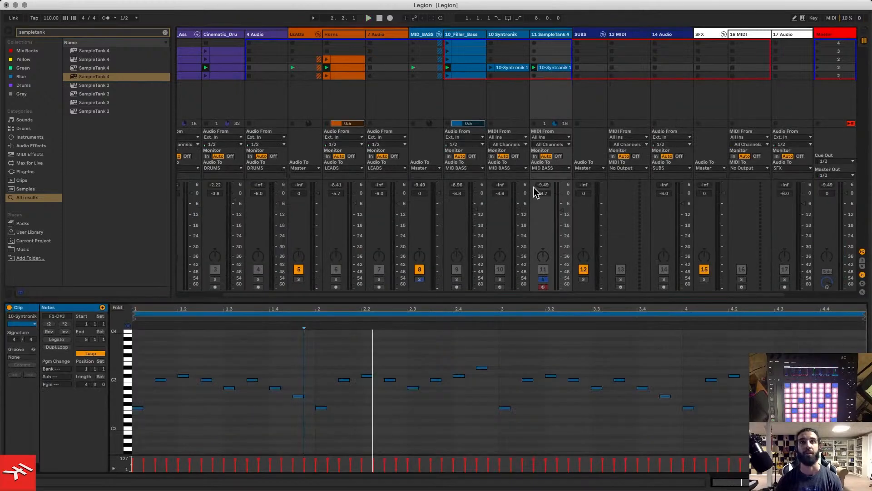
{"action": "key", "text": "super+a"}
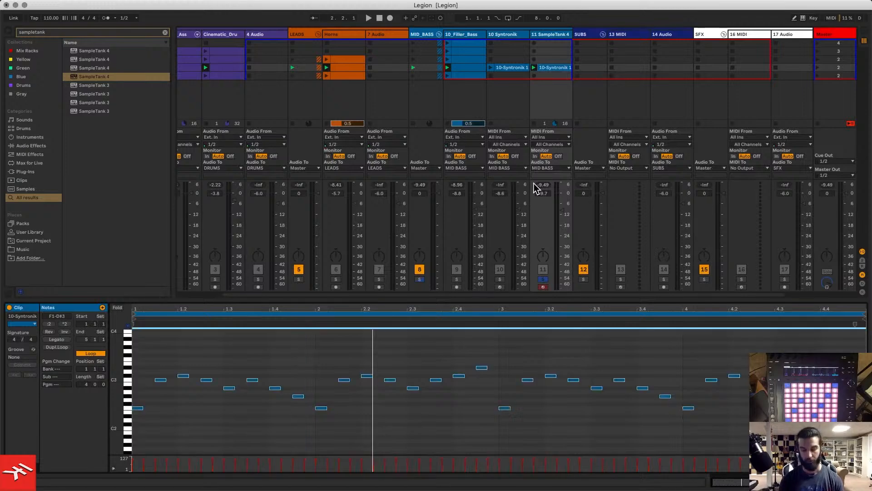
{"action": "key", "text": "shift+Up"}
{"action": "key", "text": "space"}
{"action": "key", "text": "space"}
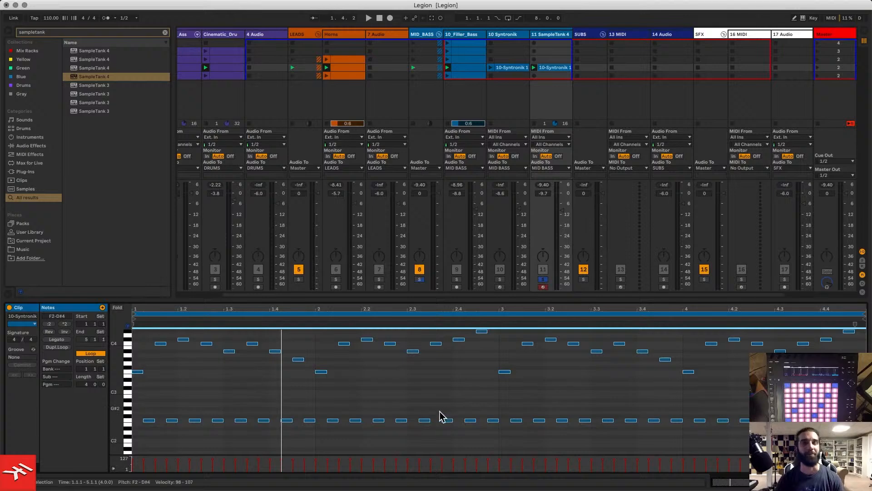
- Audition Triangle Galaxy from the Galaxy instruments in SampleTank 4, and replace it with The Singularity
{"action": "key", "text": "alt+super+p"}
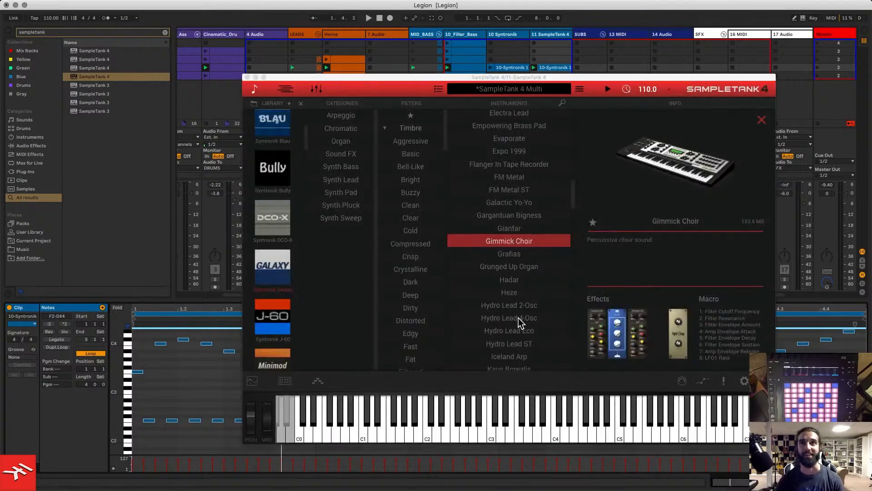
{"action": "scroll", "coordinate": [521, 322], "scroll_direction": "down", "scroll_amount": 5}
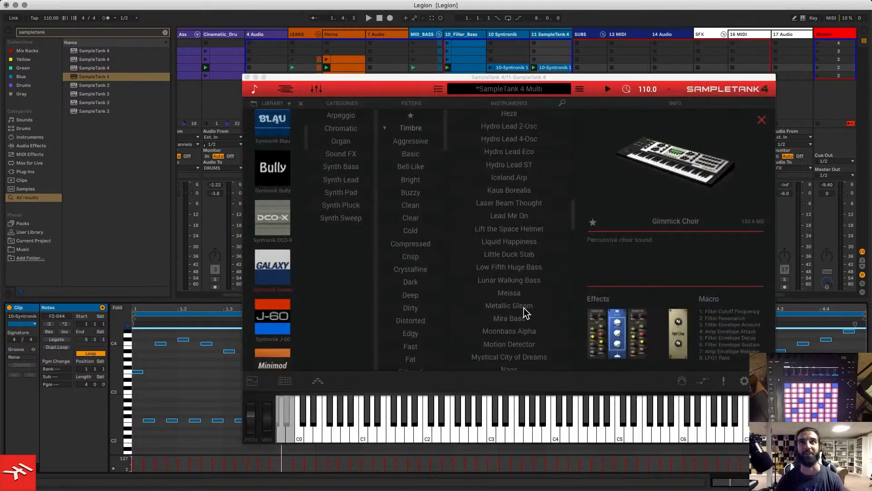
{"action": "scroll", "coordinate": [532, 290], "scroll_direction": "down", "scroll_amount": 2}
{"action": "scroll", "coordinate": [536, 289], "scroll_direction": "down", "scroll_amount": 5}
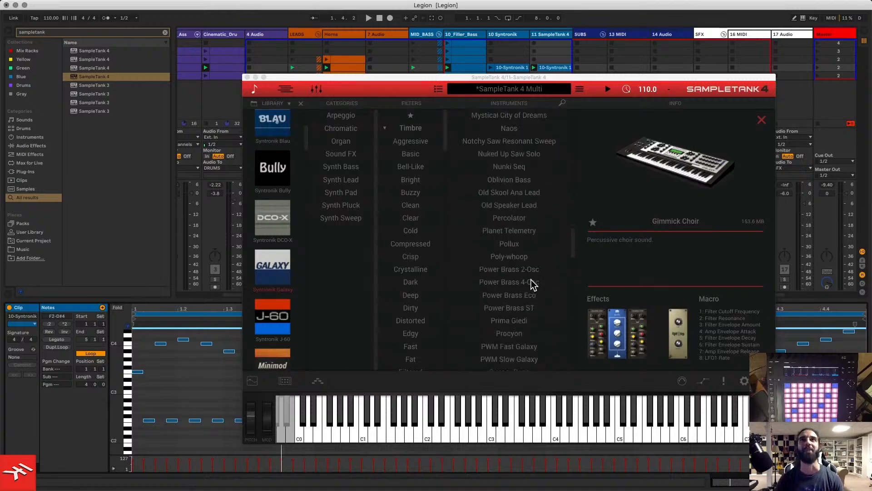
{"action": "scroll", "coordinate": [529, 283], "scroll_direction": "down", "scroll_amount": 1}
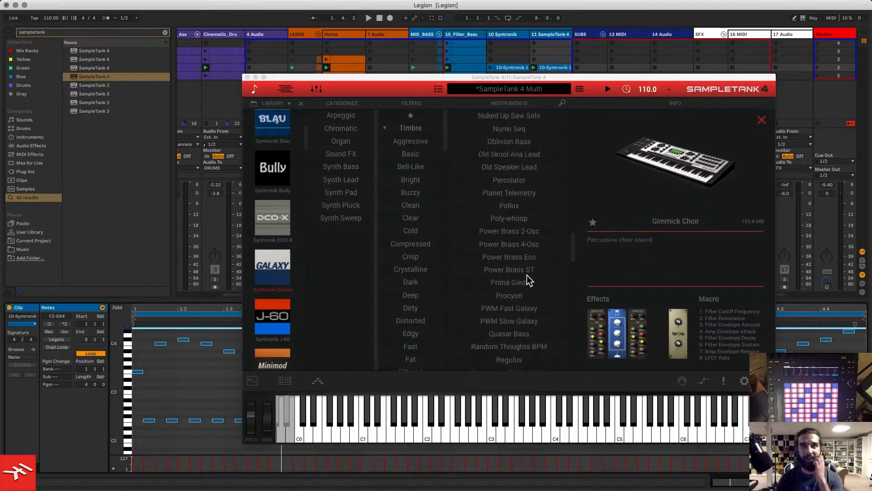
{"action": "scroll", "coordinate": [529, 275], "scroll_direction": "down", "scroll_amount": 3}
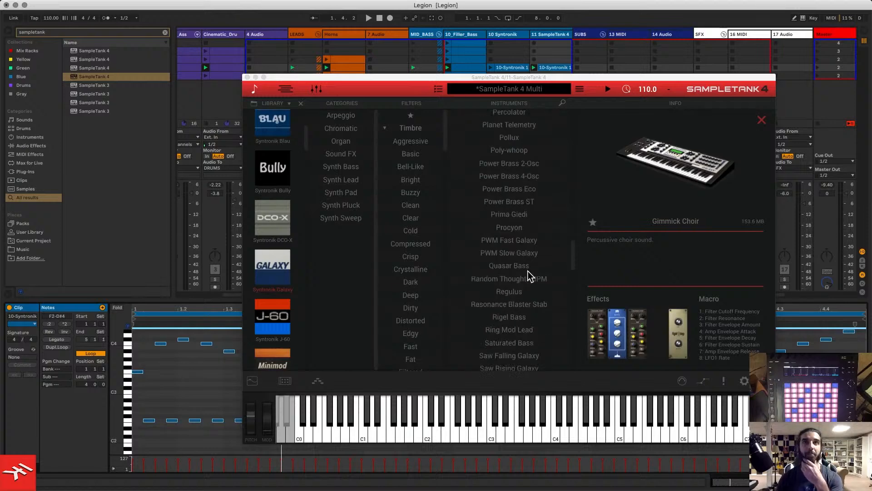
{"action": "scroll", "coordinate": [530, 273], "scroll_direction": "down", "scroll_amount": 5}
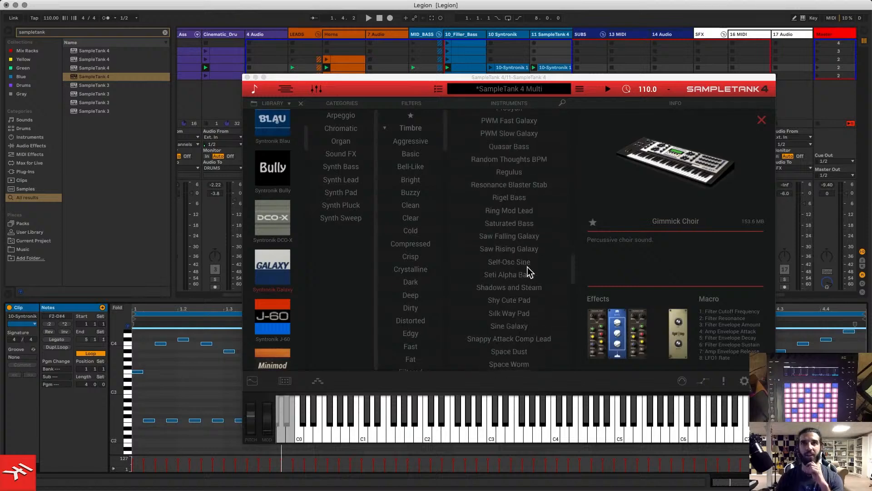
{"action": "scroll", "coordinate": [529, 271], "scroll_direction": "down", "scroll_amount": 3}
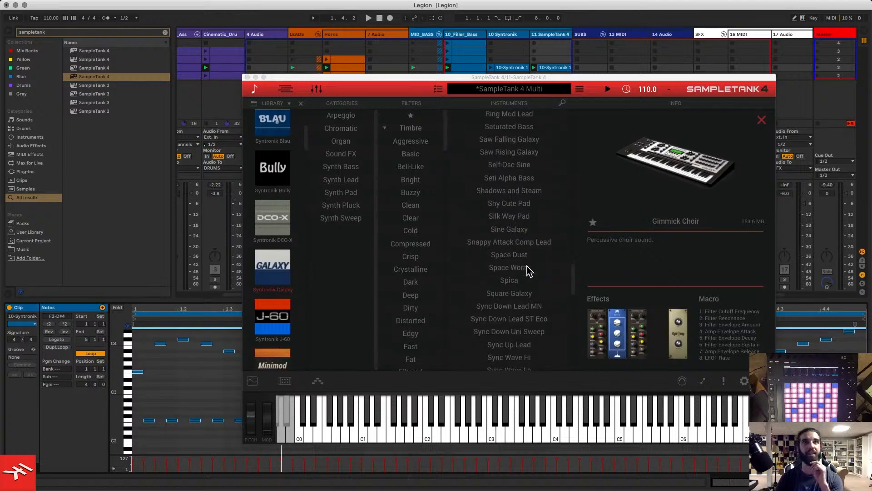
{"action": "scroll", "coordinate": [530, 271], "scroll_direction": "down", "scroll_amount": 3}
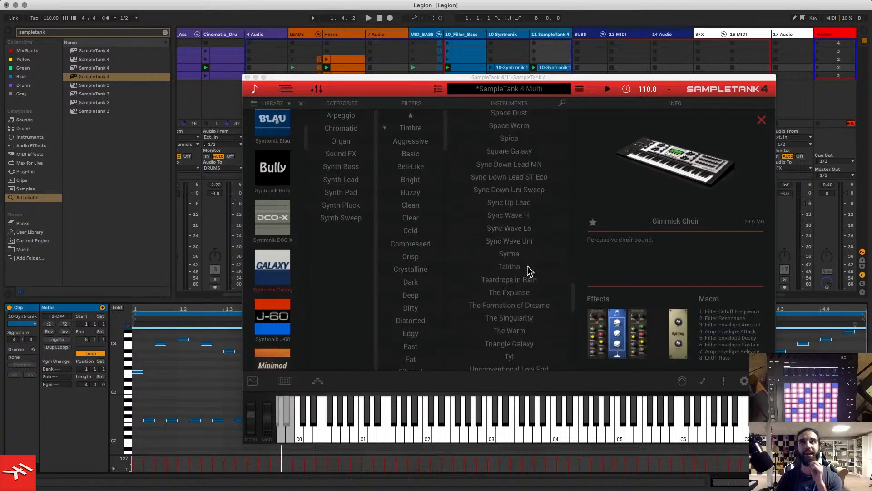
{"action": "left_click", "coordinate": [517, 344]}
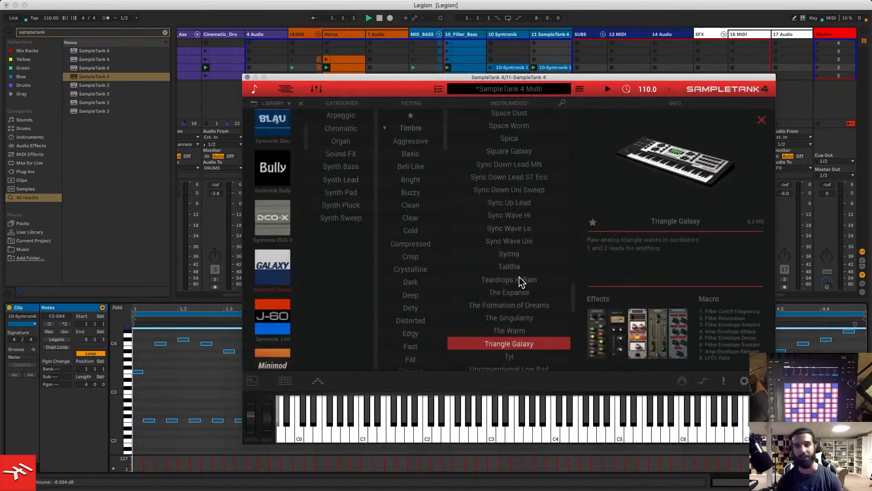
{"action": "key", "text": "space"}
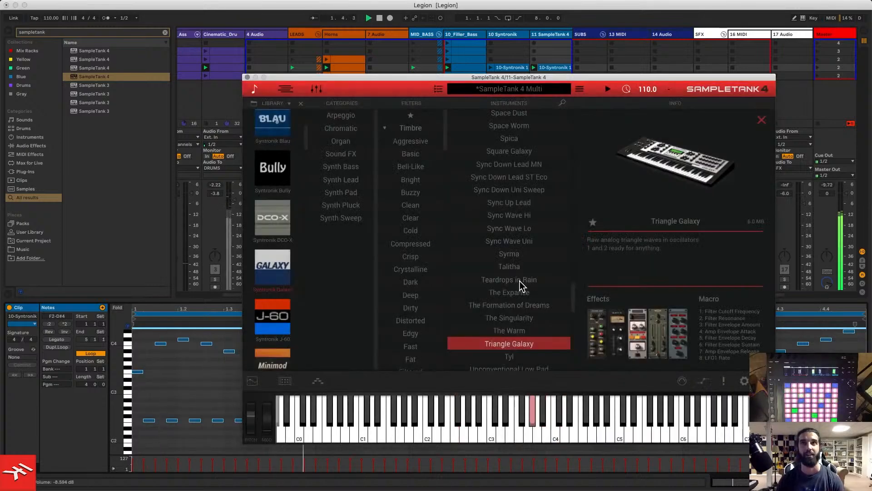
{"action": "left_click", "coordinate": [509, 318]}
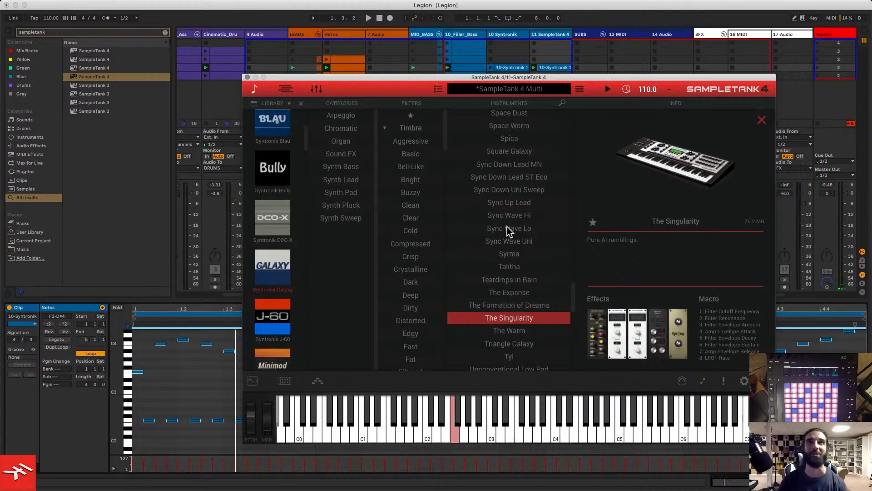
- Browse the Galaxy instruments in SampleTank, load Saw Falling Galaxy in place of The Singularity, and audition it
{"action": "scroll", "coordinate": [527, 295], "scroll_direction": "down", "scroll_amount": 10}
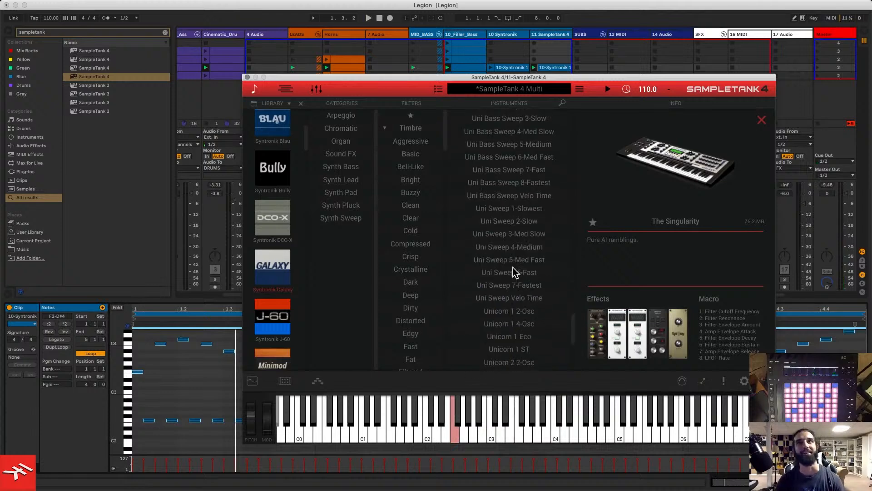
{"action": "scroll", "coordinate": [513, 278], "scroll_direction": "up", "scroll_amount": 1}
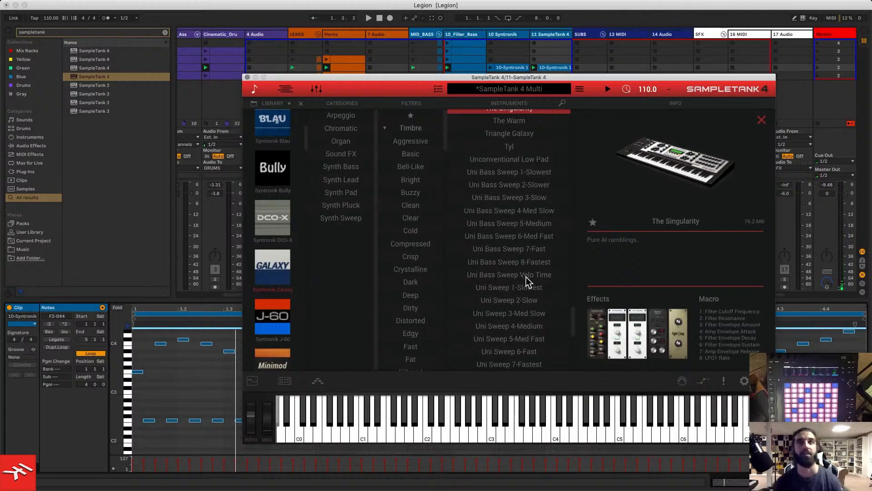
{"action": "scroll", "coordinate": [527, 286], "scroll_direction": "down", "scroll_amount": 4}
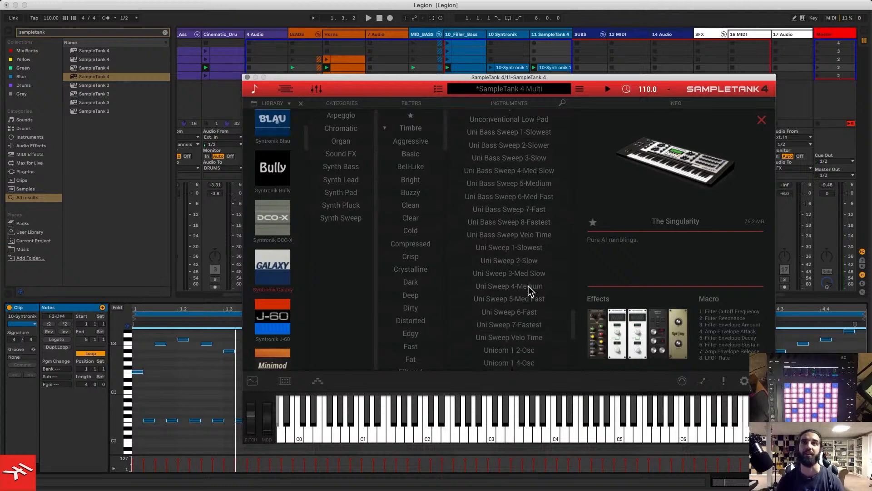
{"action": "scroll", "coordinate": [532, 286], "scroll_direction": "down", "scroll_amount": 10}
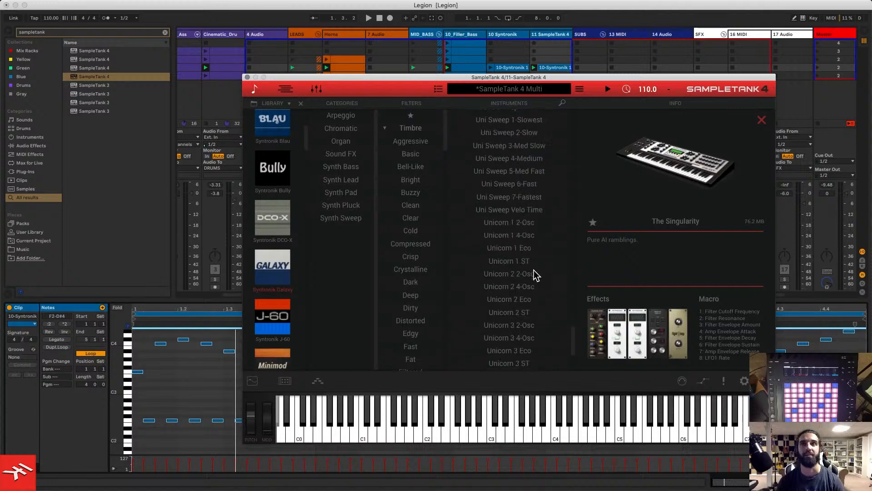
{"action": "scroll", "coordinate": [520, 321], "scroll_direction": "up", "scroll_amount": 9}
{"action": "scroll", "coordinate": [520, 309], "scroll_direction": "up", "scroll_amount": 10}
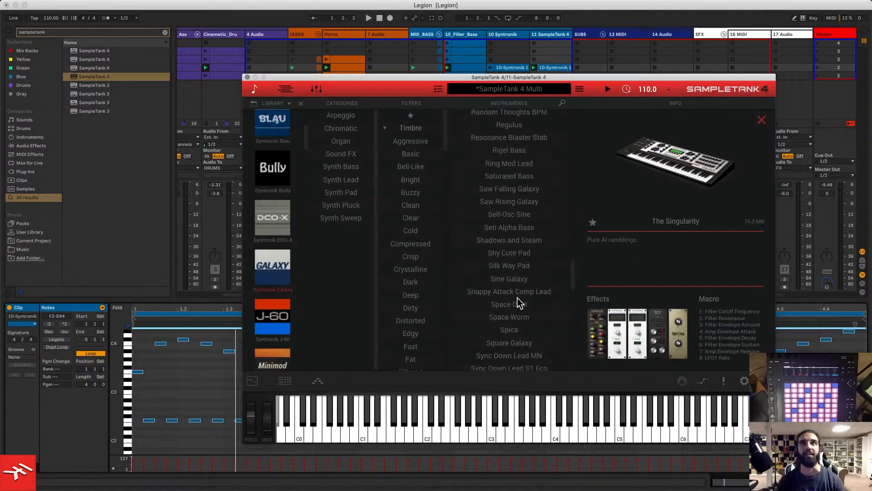
{"action": "left_click", "coordinate": [515, 193]}
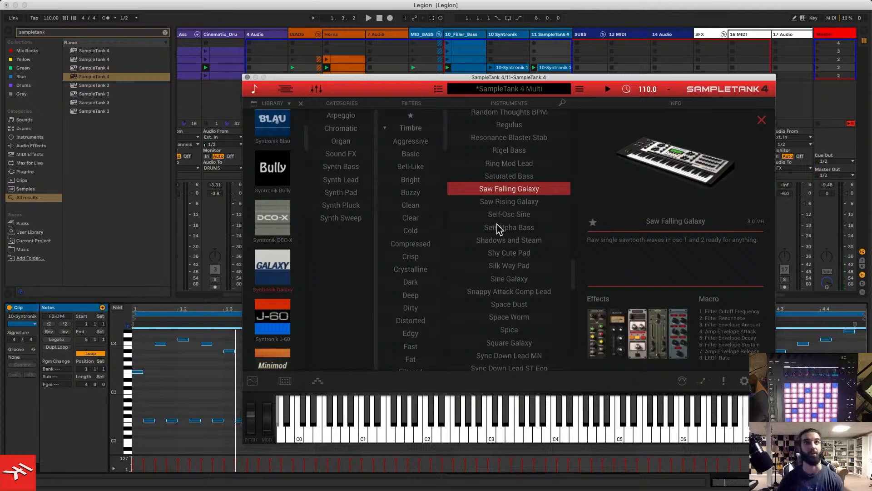
{"action": "key", "text": "alt+super+p"}
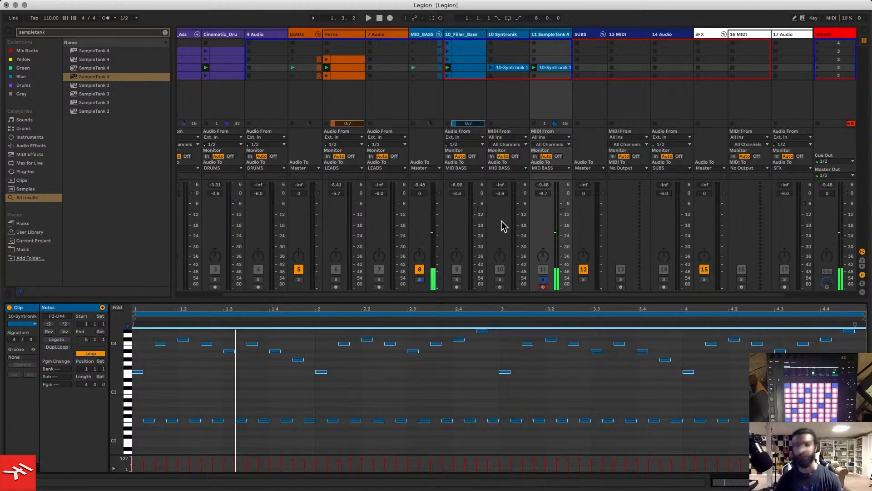
{"action": "key", "text": "alt+super+p"}
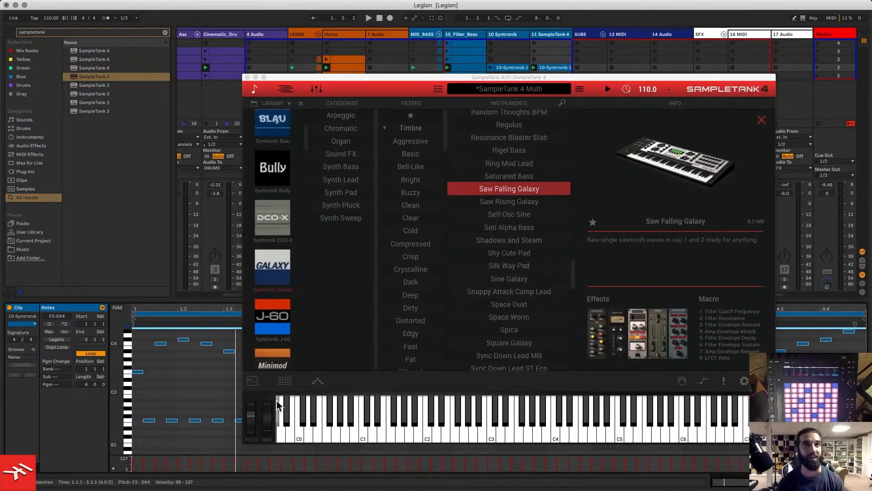
- Empty all five effect slots on part 1 in SampleTank's mixer: CH STRIP, BLACK 76, ENSEMBLE, TAPE ECHO and PLATE REVERB
{"action": "left_click", "coordinate": [254, 383]}
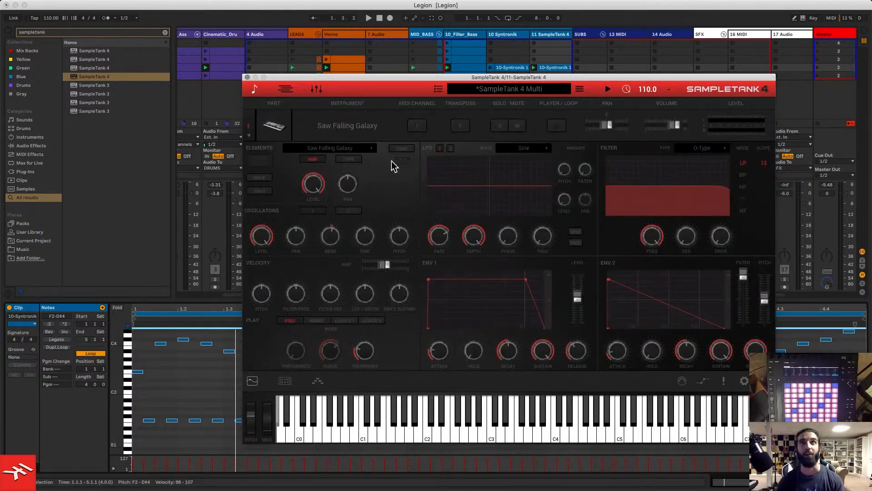
{"action": "left_click", "coordinate": [317, 90]}
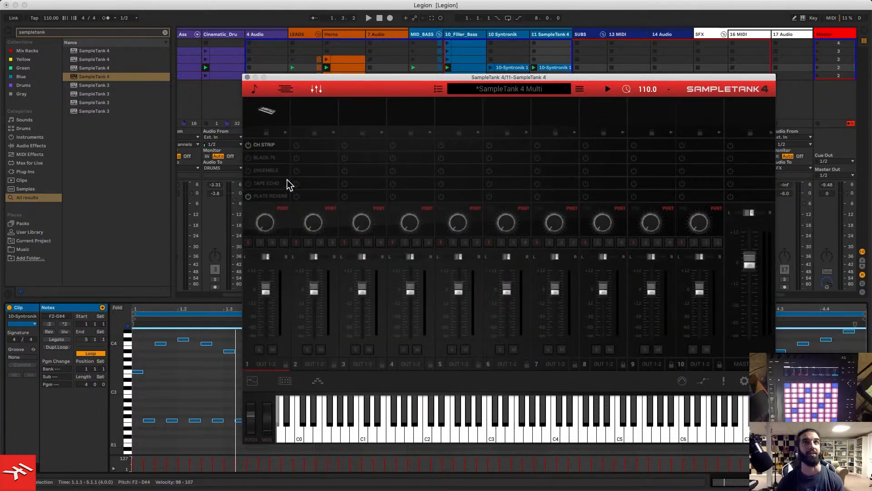
{"action": "left_click", "coordinate": [268, 146]}
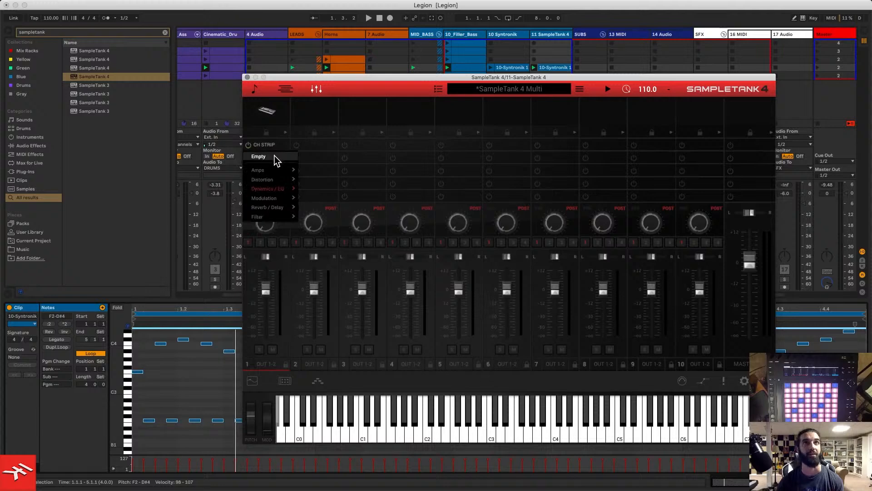
{"action": "left_click", "coordinate": [275, 157]}
{"action": "left_click", "coordinate": [271, 159]}
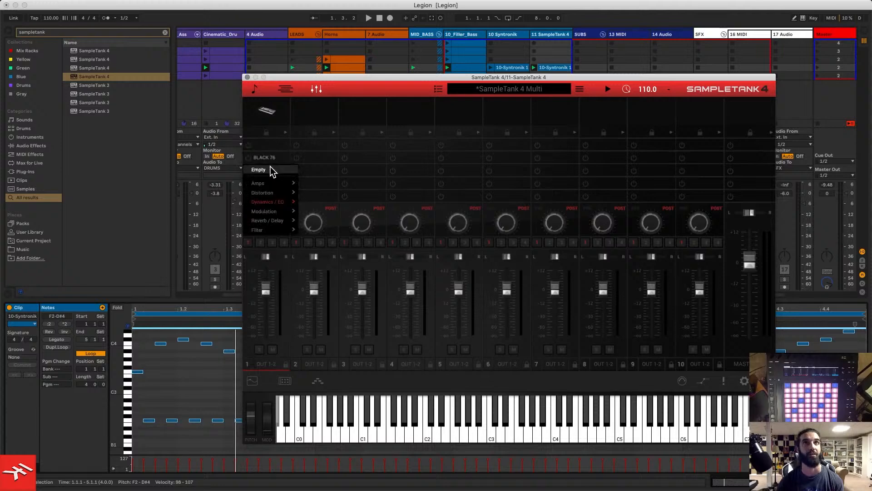
{"action": "left_click", "coordinate": [271, 169]}
{"action": "left_click", "coordinate": [271, 175]}
{"action": "left_click", "coordinate": [276, 184]}
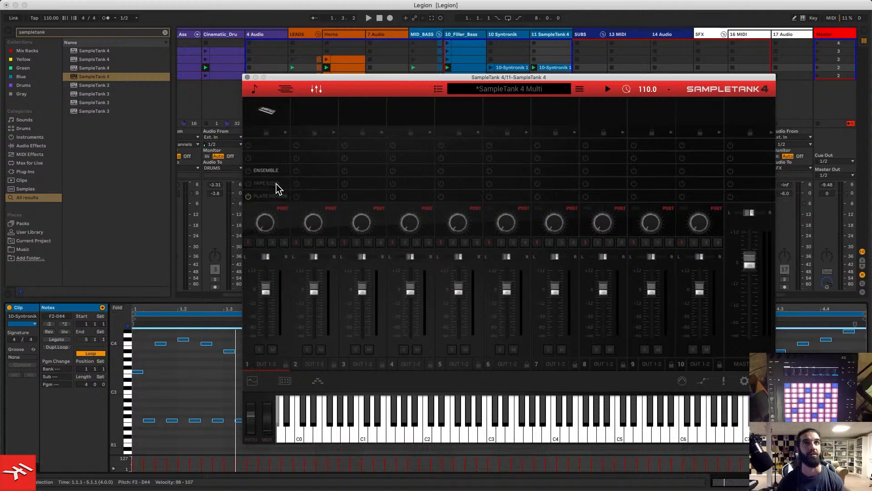
{"action": "left_click", "coordinate": [274, 184]}
{"action": "left_click", "coordinate": [278, 196]}
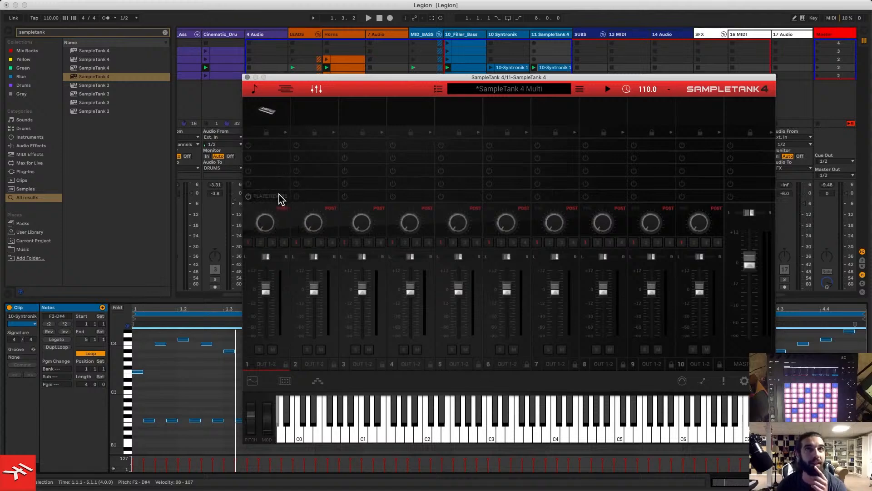
{"action": "left_click", "coordinate": [273, 202]}
{"action": "left_click", "coordinate": [278, 212]}
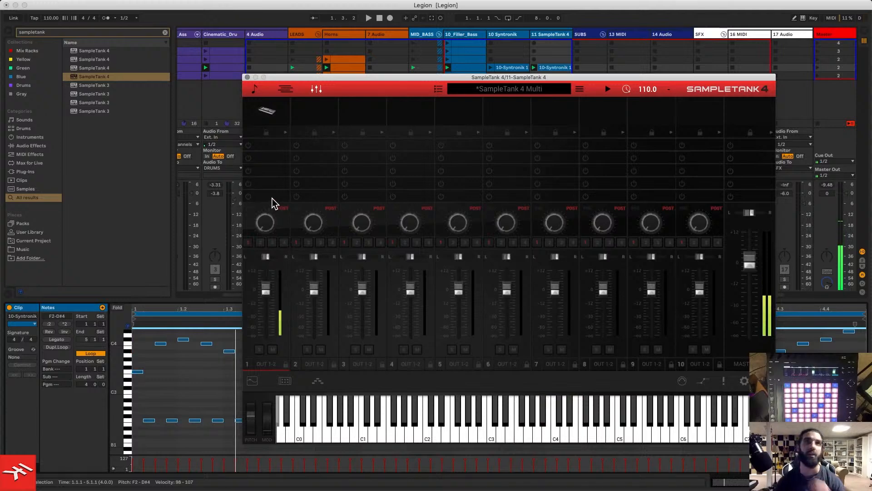
- In the part's edit view, set ENV 1's sustain to minimum, decay to 509 ms and attack to minimum
{"action": "left_click", "coordinate": [252, 382]}
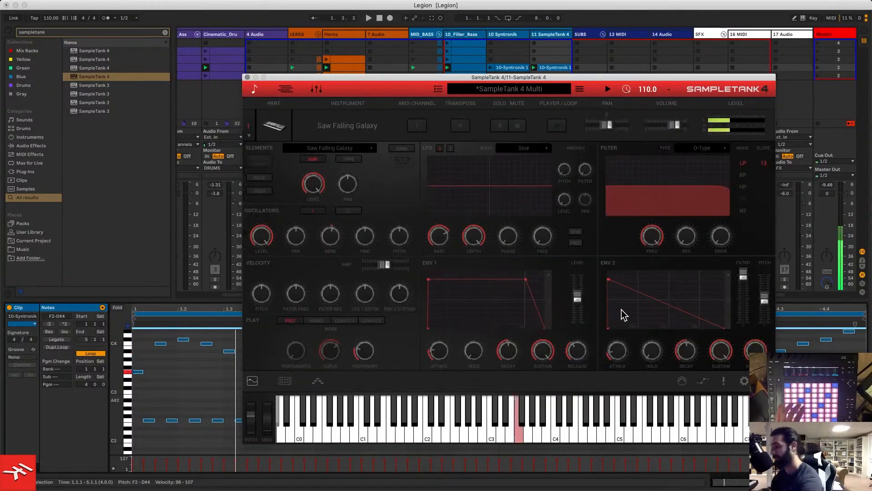
{"action": "left_click_drag", "start_coordinate": [542, 345], "coordinate": [535, 428]}
{"action": "left_click_drag", "start_coordinate": [506, 353], "coordinate": [510, 359]}
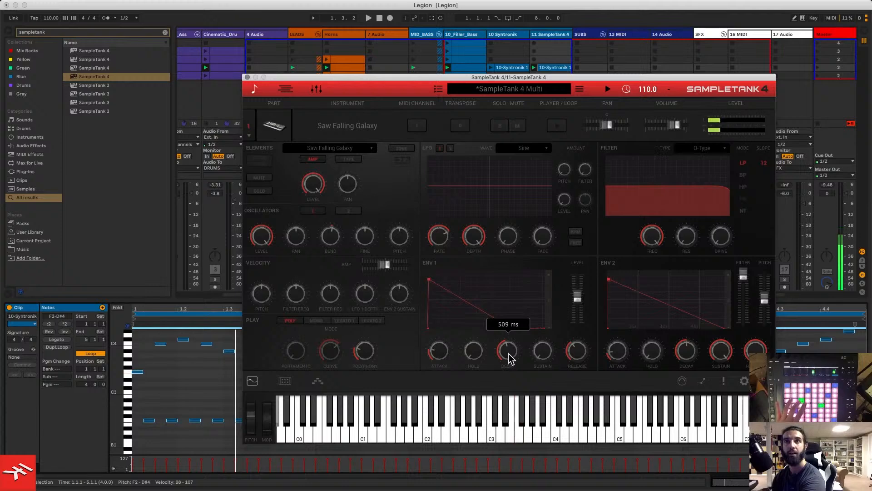
{"action": "left_click_drag", "start_coordinate": [443, 349], "coordinate": [445, 369]}
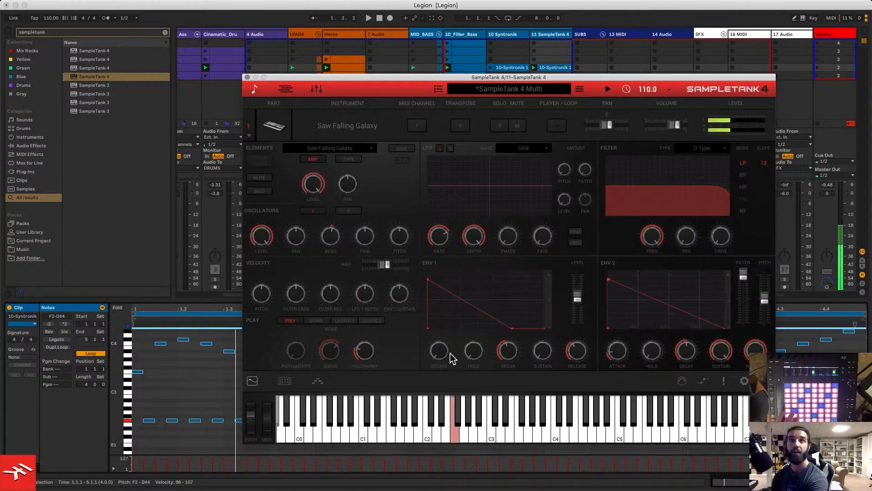
{"action": "mouse_move", "coordinate": [444, 354]}
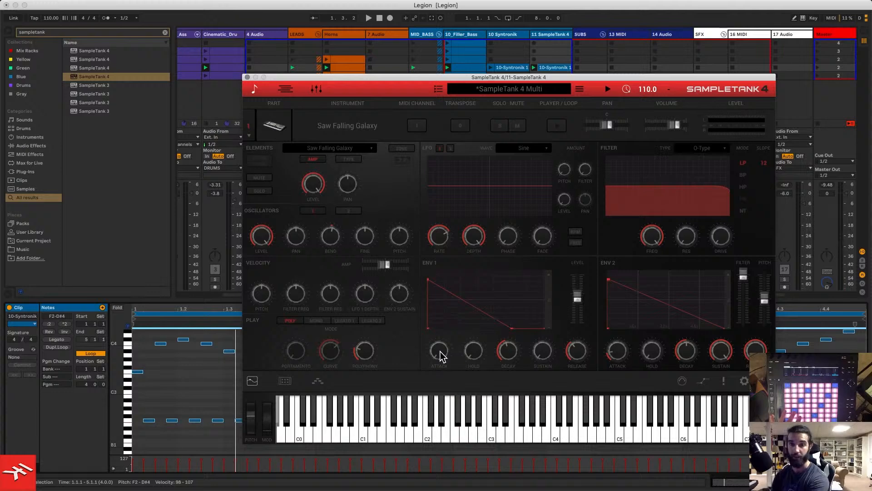
{"action": "mouse_move", "coordinate": [441, 350]}
{"action": "left_mouse_down"}
{"action": "mouse_move", "coordinate": [446, 288]}
{"action": "mouse_move", "coordinate": [439, 362]}
{"action": "left_mouse_up"}
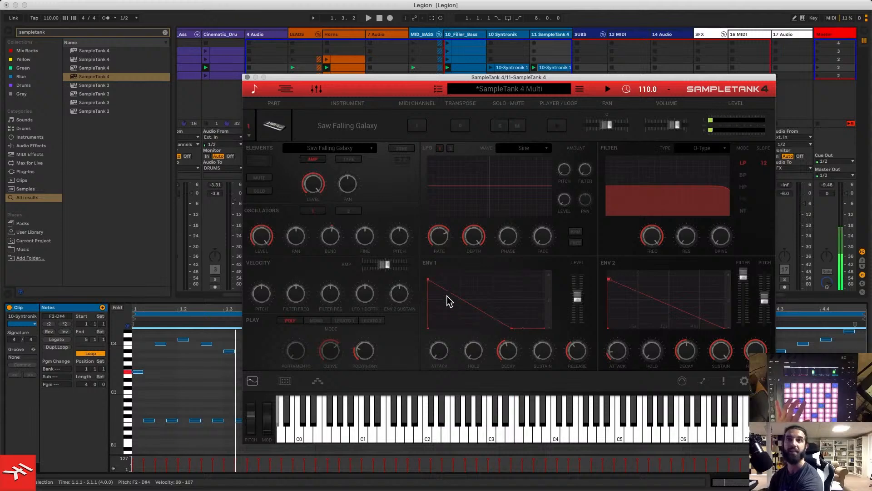
- Try ENV 1 with a 3.5 s decay and with full sustain, returning to a shorter decay and minimum sustain
{"action": "mouse_move", "coordinate": [508, 352]}
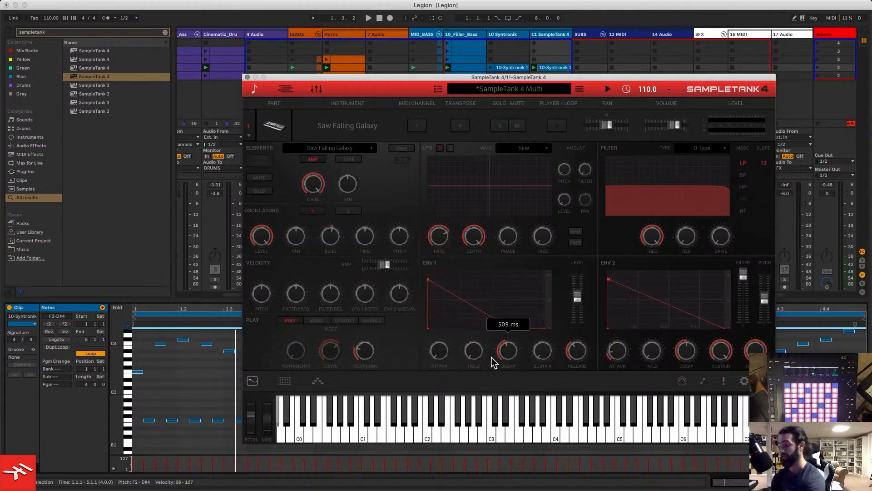
{"action": "left_click_drag", "start_coordinate": [507, 353], "coordinate": [512, 338]}
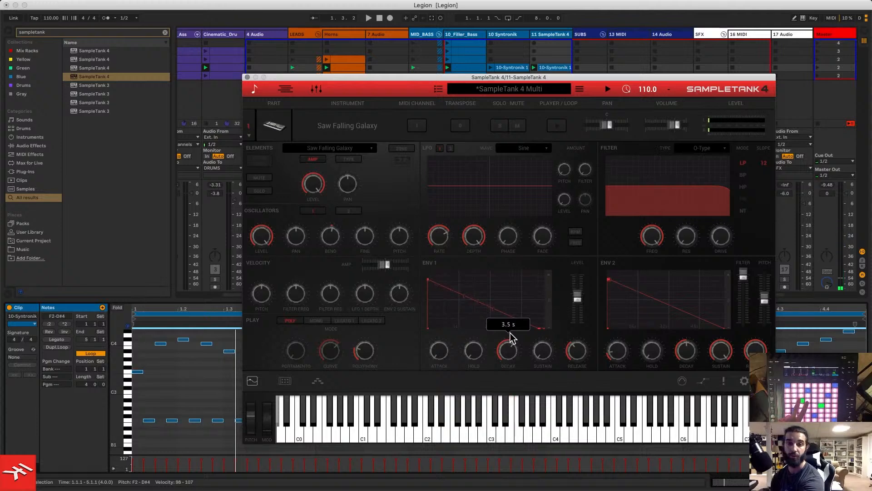
{"action": "left_click_drag", "start_coordinate": [511, 327], "coordinate": [510, 349]}
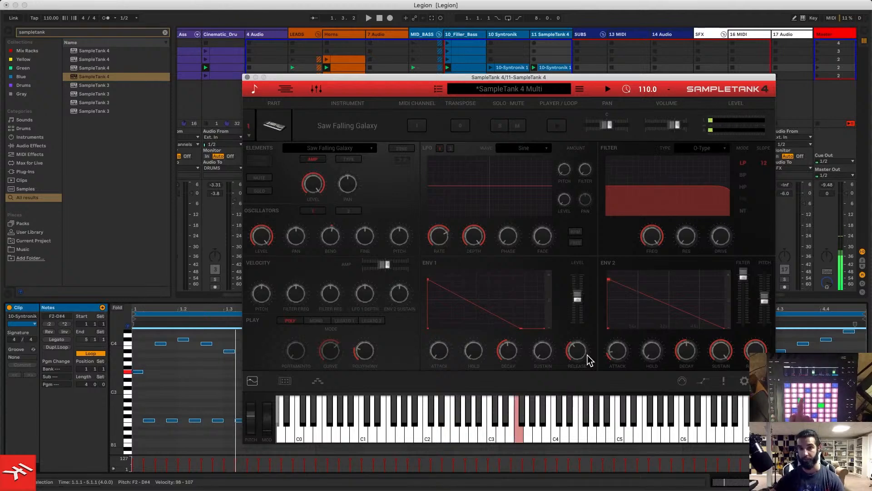
{"action": "left_click_drag", "start_coordinate": [541, 360], "coordinate": [580, 164]}
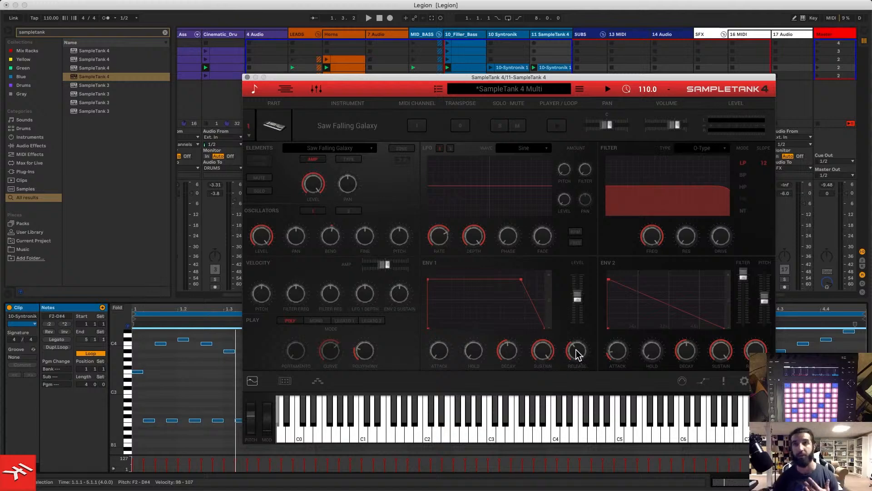
{"action": "left_click_drag", "start_coordinate": [541, 359], "coordinate": [537, 440]}
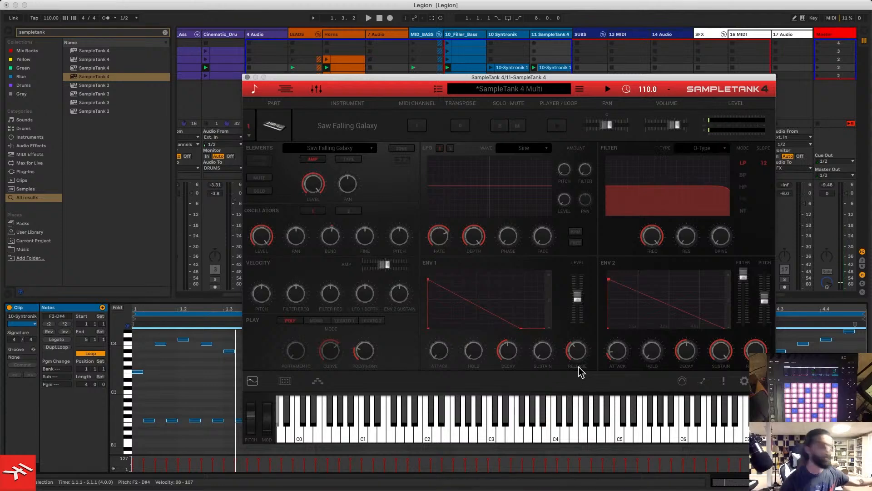
- Lengthen ENV 1's release and rebalance its decay by ear for a short, plucked bass sound
{"action": "left_click_drag", "start_coordinate": [578, 352], "coordinate": [581, 335]}
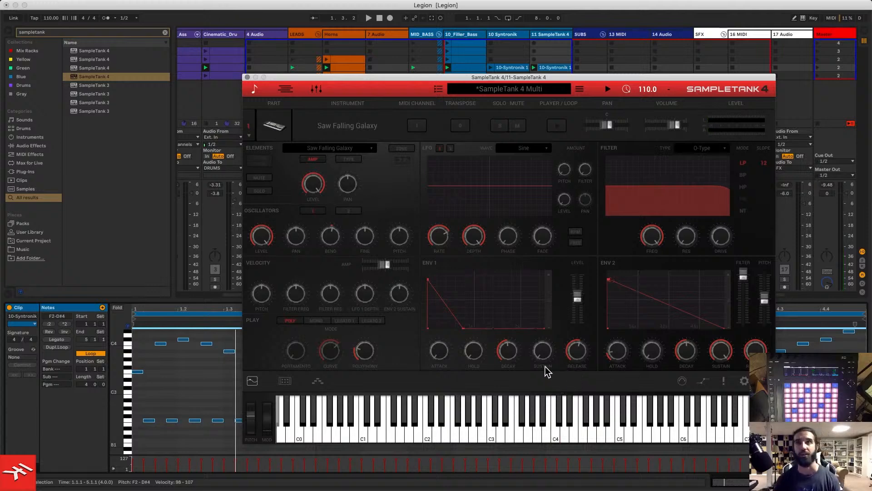
{"action": "left_click_drag", "start_coordinate": [513, 361], "coordinate": [508, 362]}
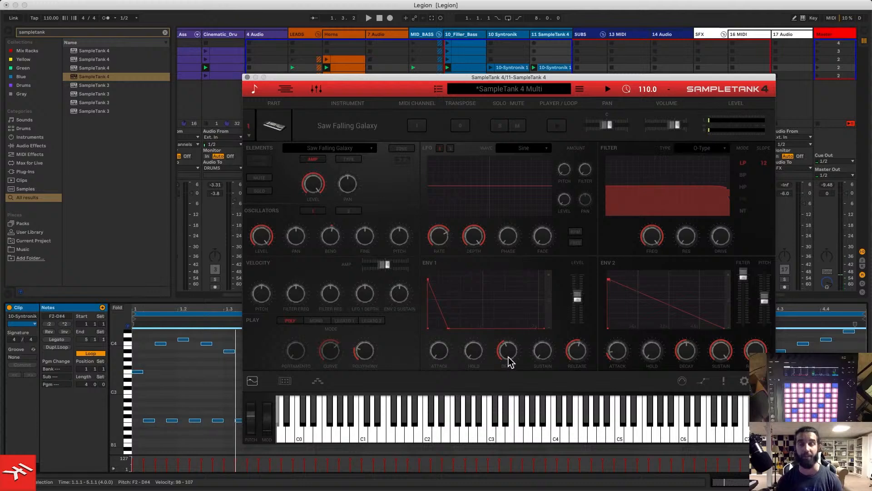
{"action": "left_click_drag", "start_coordinate": [583, 358], "coordinate": [582, 366]}
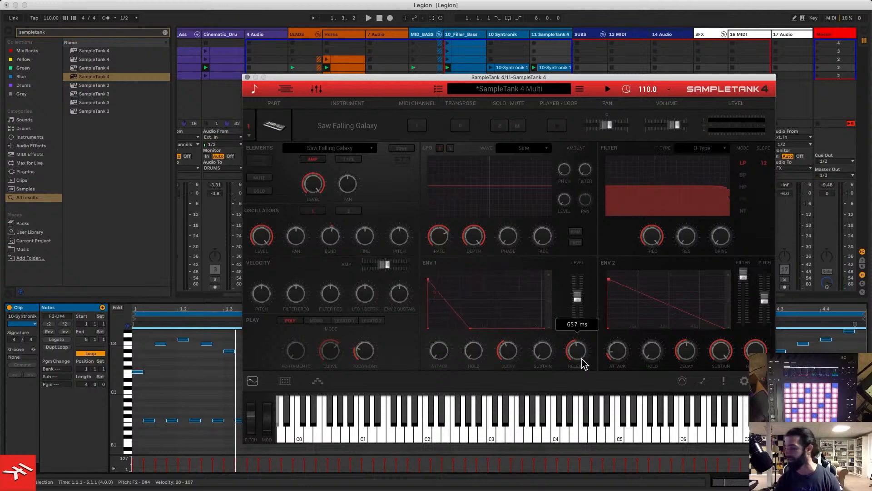
{"action": "left_click_drag", "start_coordinate": [581, 362], "coordinate": [584, 351]}
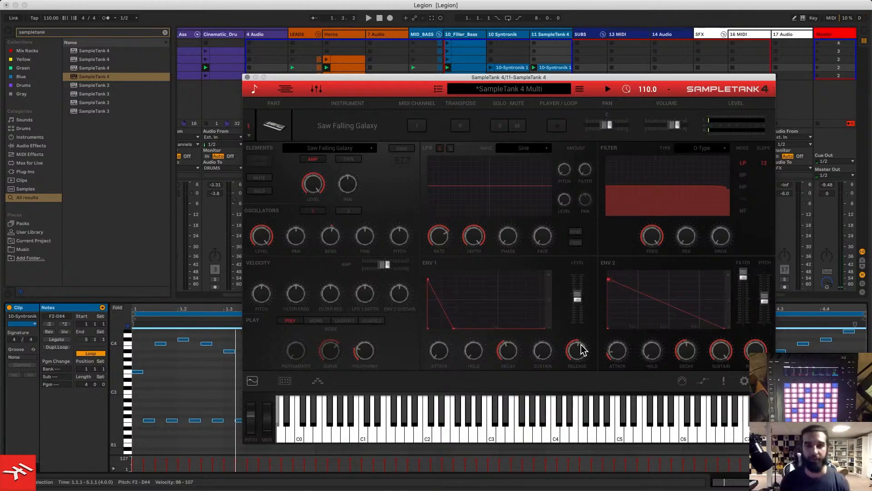
{"action": "left_click_drag", "start_coordinate": [579, 353], "coordinate": [576, 360]}
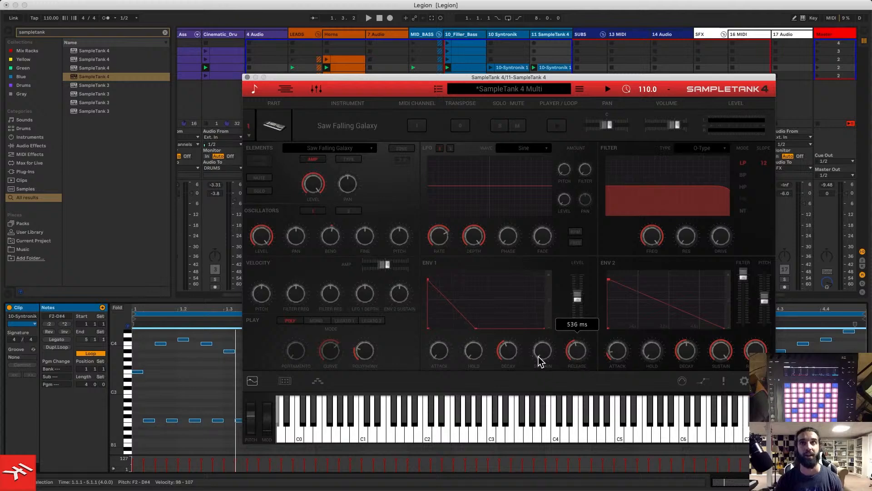
{"action": "left_click_drag", "start_coordinate": [518, 360], "coordinate": [515, 351]}
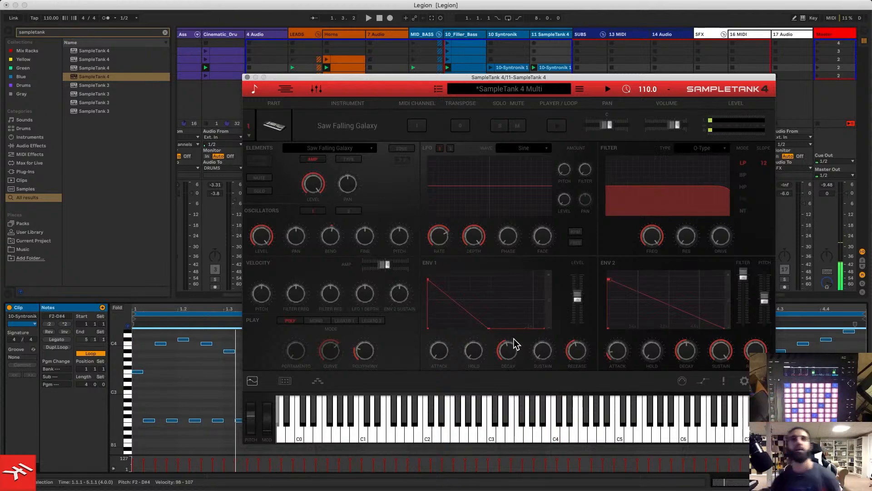
{"action": "left_click_drag", "start_coordinate": [581, 347], "coordinate": [581, 350]}
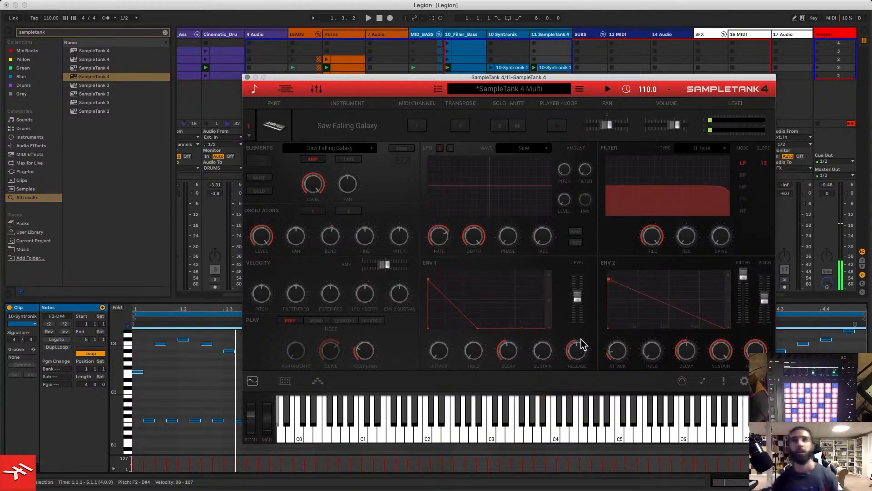
{"action": "left_click_drag", "start_coordinate": [578, 362], "coordinate": [578, 354]}
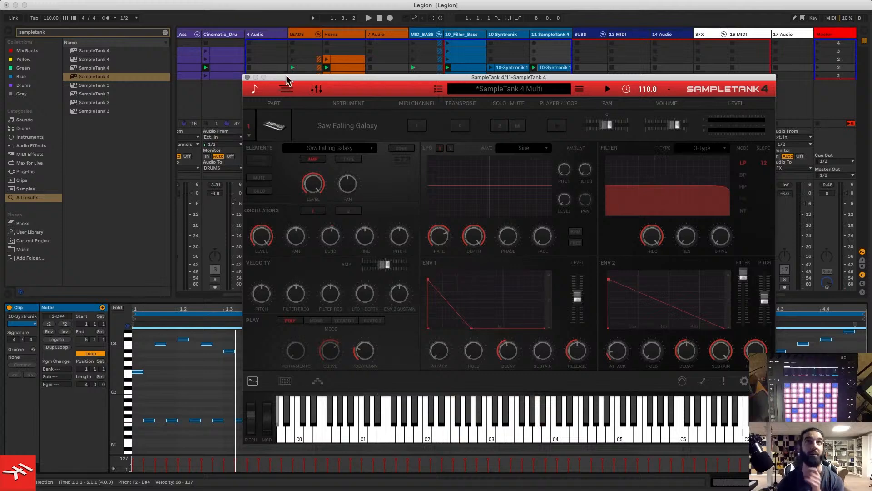
- Insert a Digital Delay in part 1's first effect slot in SampleTank's mixer and show its controls
{"action": "left_click", "coordinate": [316, 89]}
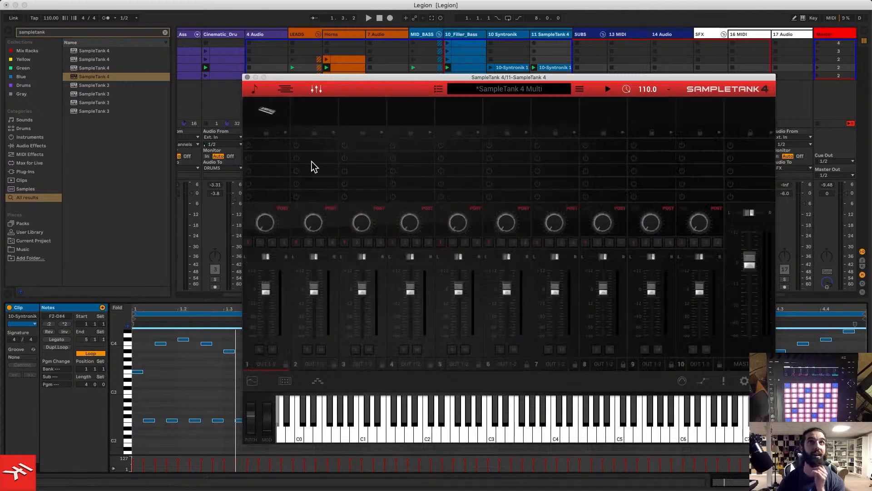
{"action": "left_click", "coordinate": [271, 154]}
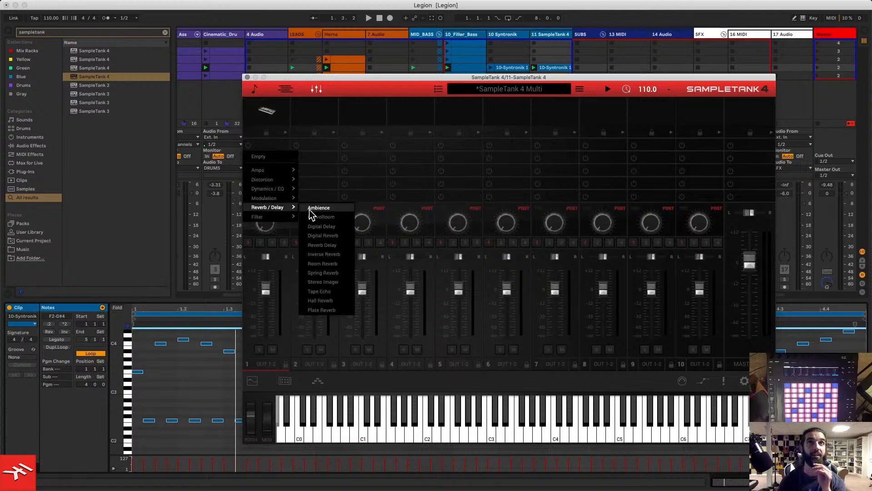
{"action": "left_click", "coordinate": [320, 214]}
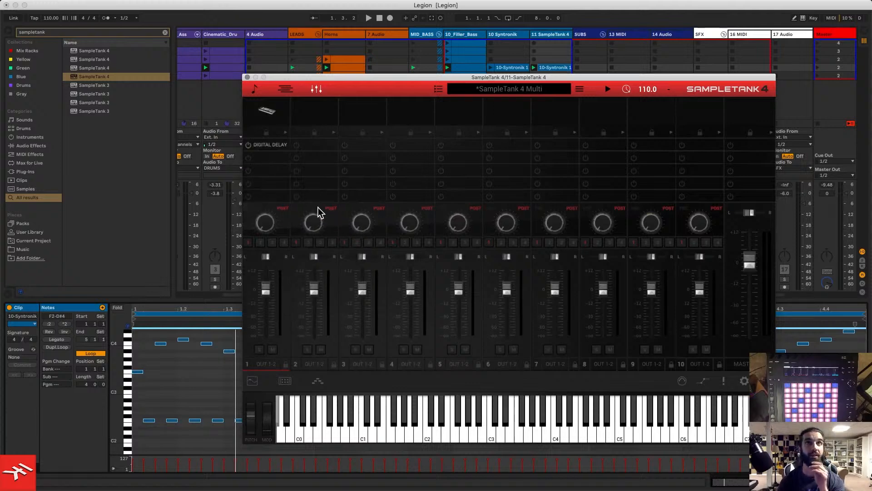
{"action": "left_click", "coordinate": [286, 144]}
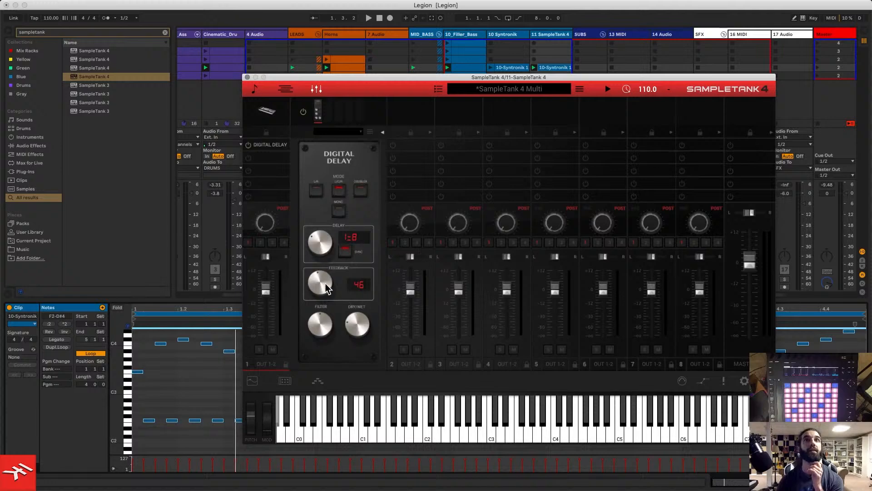
- Set the Digital Delay's feedback to 53, balance its dry/wet mix by ear and hide the plug-in window
{"action": "left_click_drag", "start_coordinate": [362, 326], "coordinate": [366, 319]}
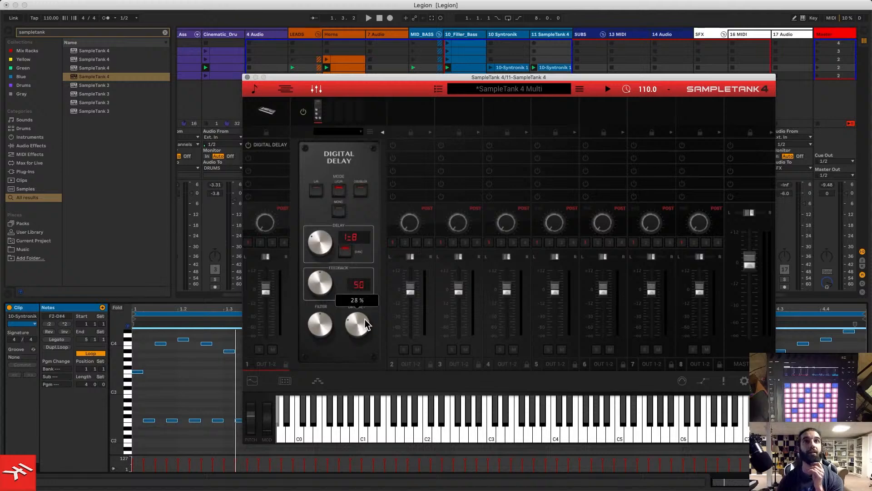
{"action": "mouse_move", "coordinate": [322, 336]}
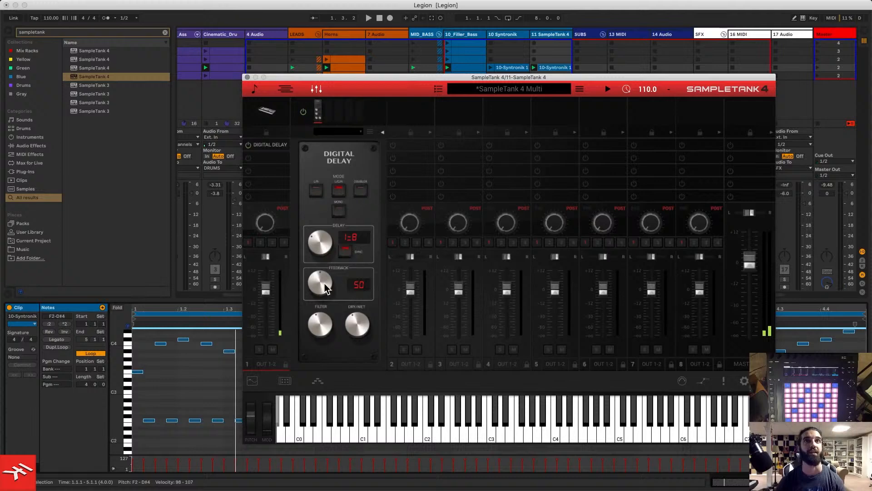
{"action": "left_click_drag", "start_coordinate": [362, 334], "coordinate": [338, 347]}
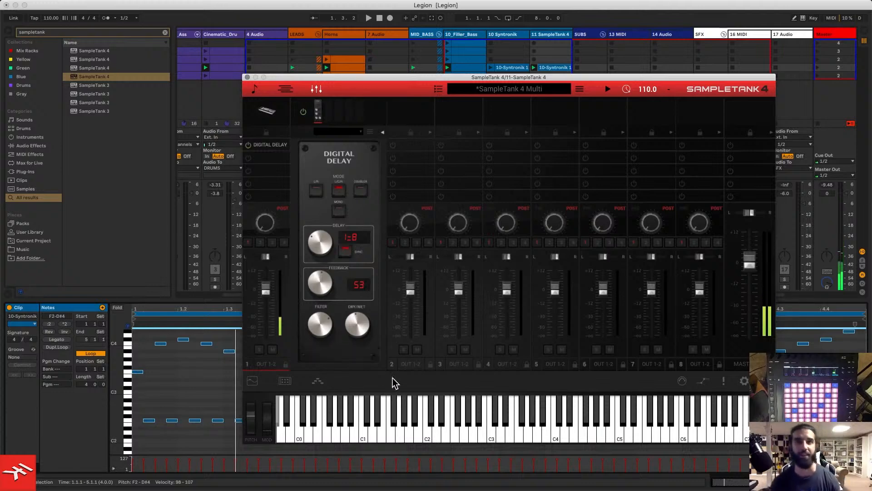
{"action": "key", "text": "super+alt+p"}
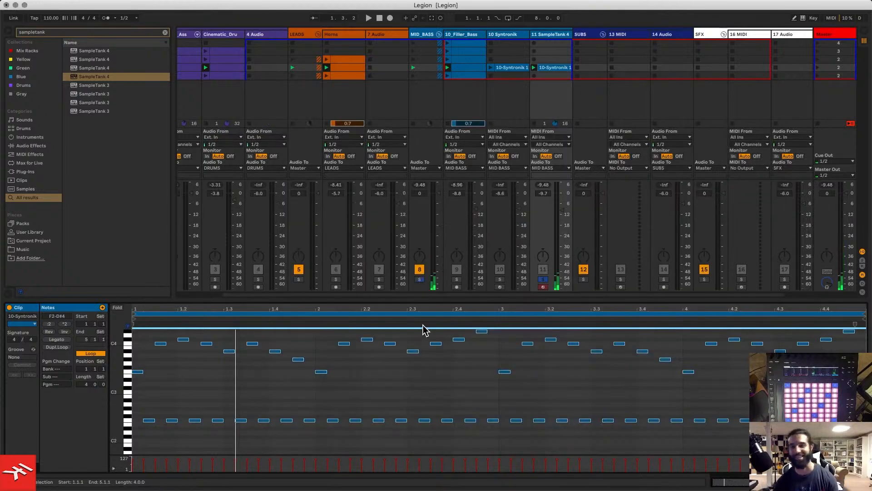
- Audition the 11 SampleTank 4 track soloed and in the full mix, raising its volume to -6.1 dB
{"action": "key", "text": "space"}
{"action": "key", "text": "space"}
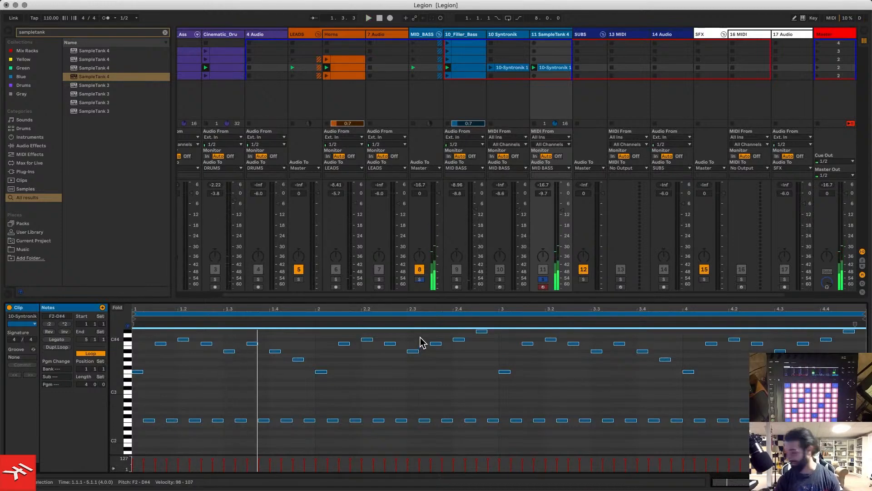
{"action": "key", "text": "s"}
{"action": "key", "text": "space"}
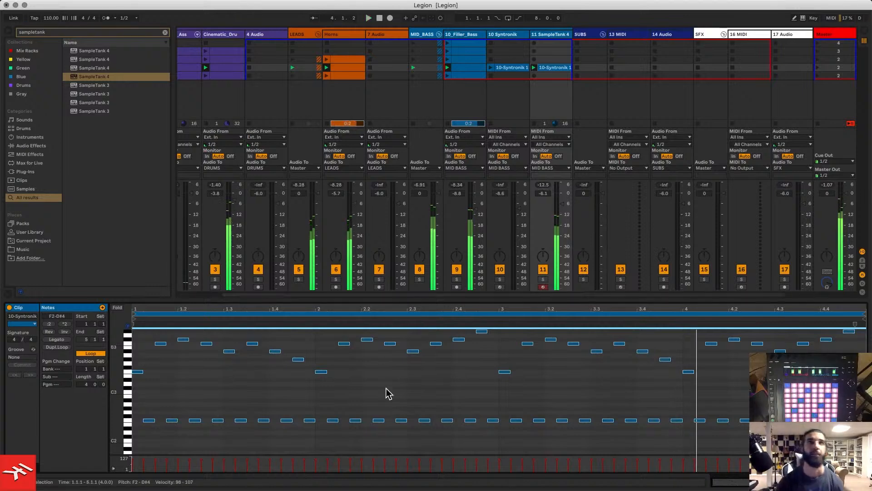
- Transpose all notes of the SampleTank 4 track's clip up one octave, to F3-D#5
{"action": "left_click", "coordinate": [411, 389]}
{"action": "key", "text": "super+a"}
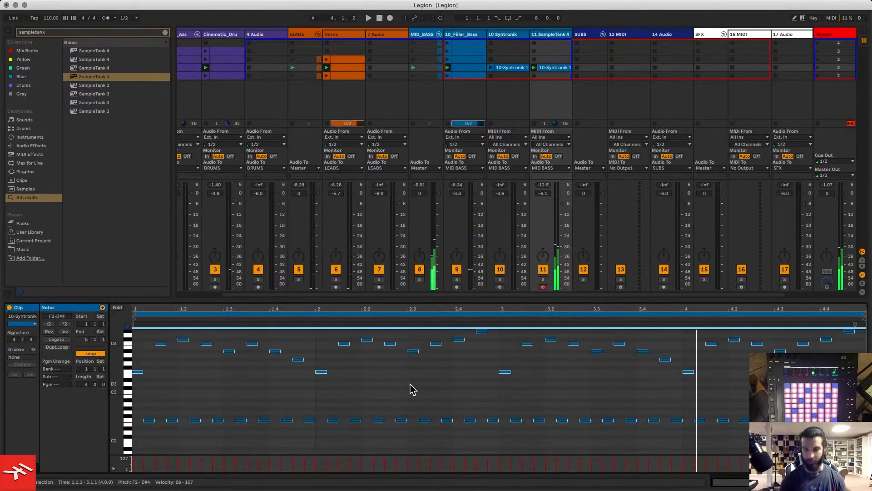
{"action": "key", "text": "shift+Up"}
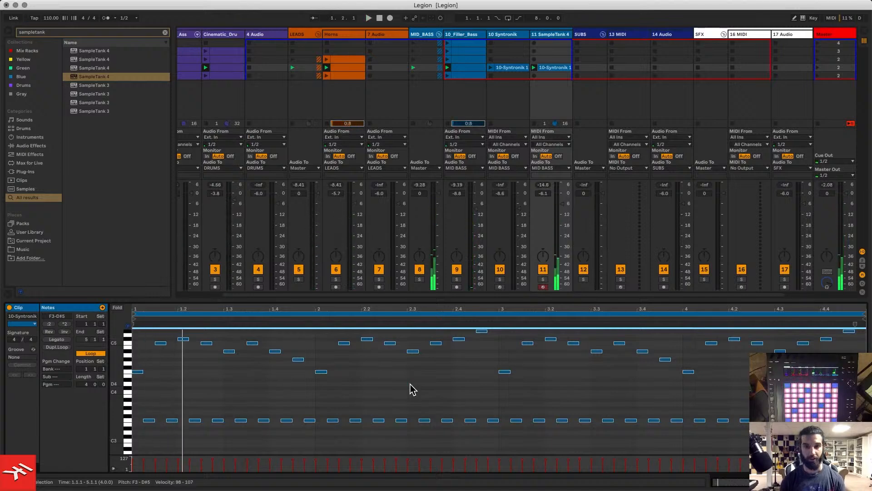
- During playback, try the clip's notes another octave higher at F4-D#6, then return them to F3-D#5
{"action": "key", "text": "space"}
{"action": "key", "text": "s"}
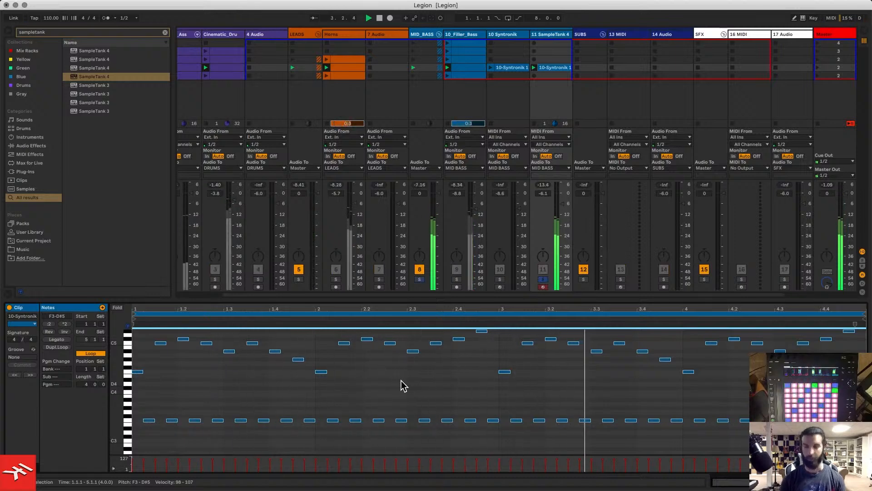
{"action": "key", "text": "shift+Up"}
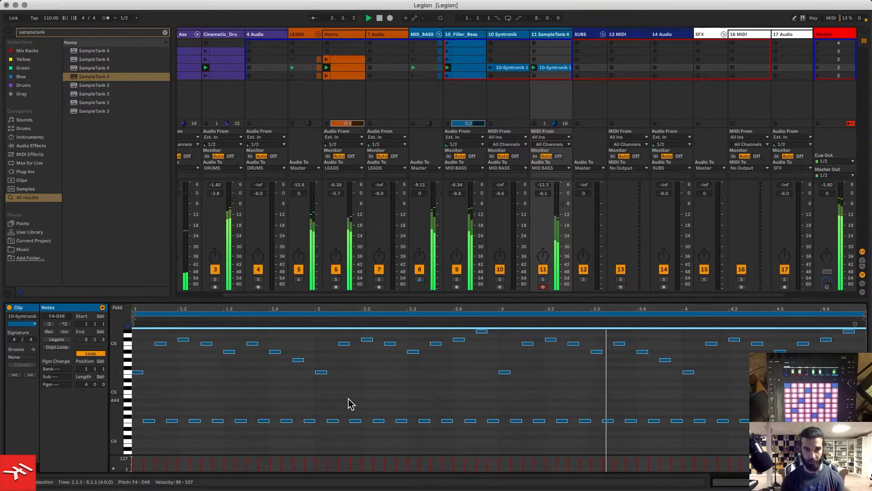
{"action": "key", "text": "shift+Down"}
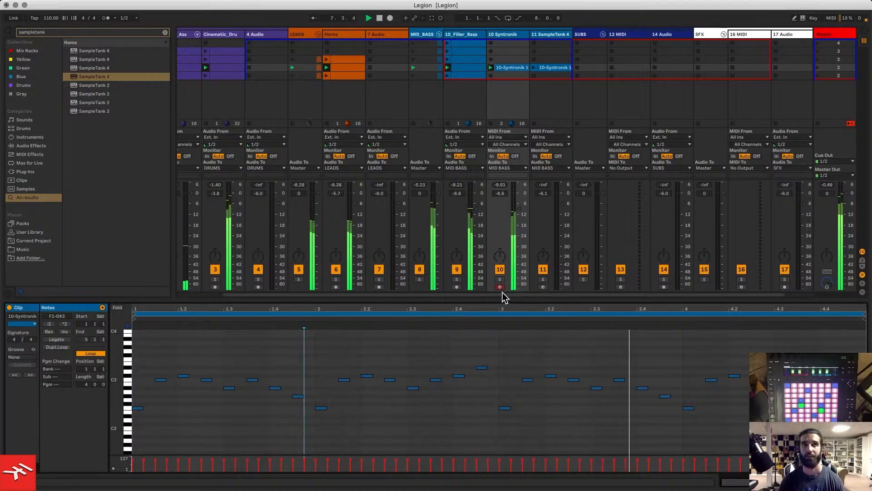
- Stop playback and view the Thin Pulsing Lead patch in the 10 Syntronik track's instrument
{"action": "key", "text": "space"}
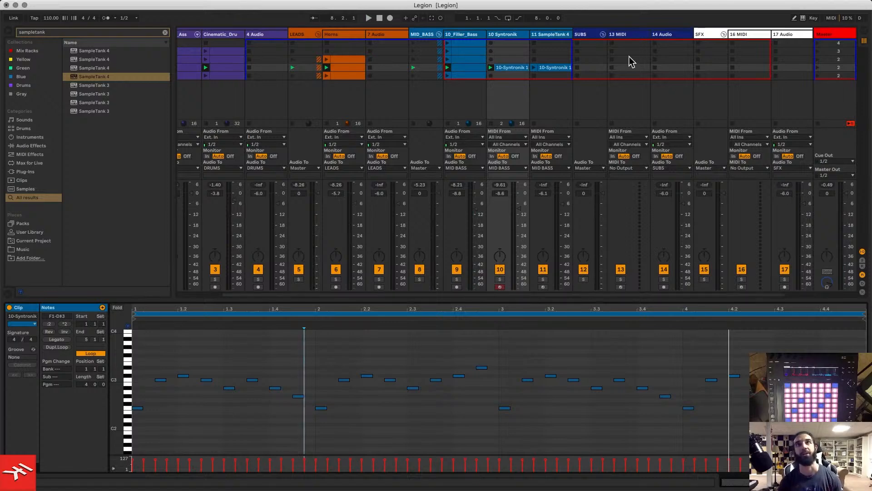
{"action": "left_click", "coordinate": [513, 35]}
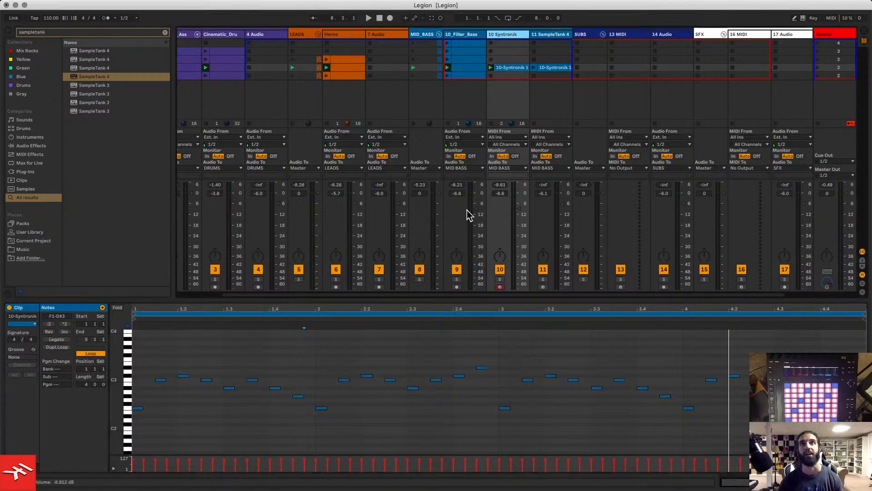
{"action": "key", "text": "super+alt+p"}
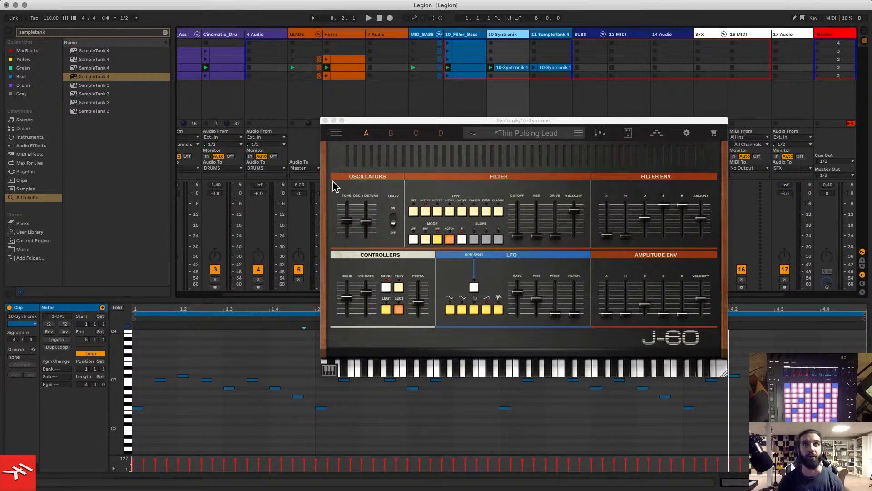
{"action": "key", "text": "alt+super+p"}
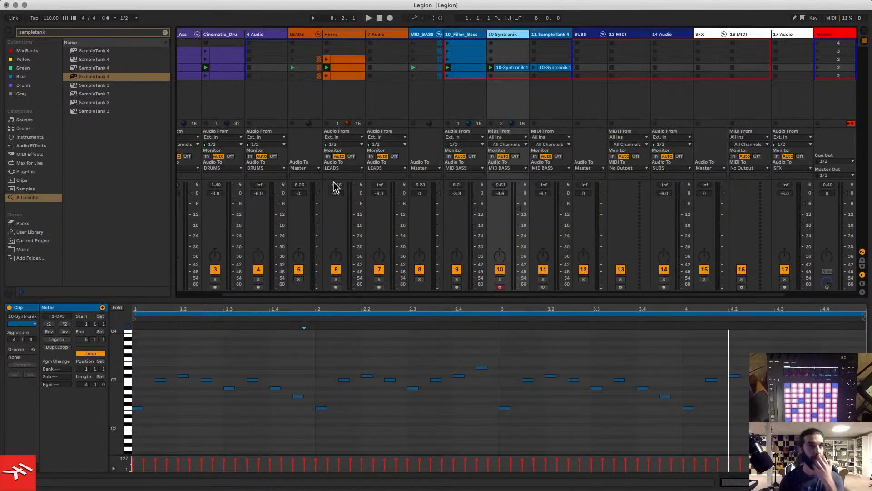
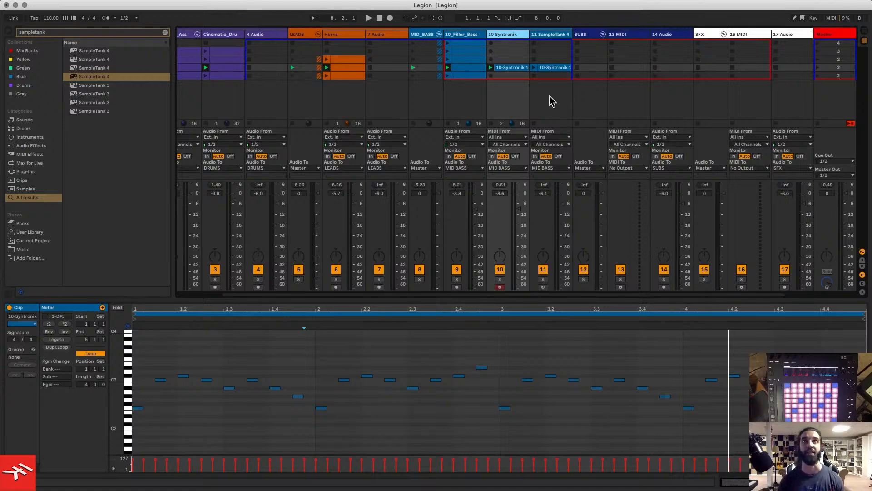
- Stop the 10 Syntronik track's clip, select the SampleTank 4 track's clip and show its instrument window
{"action": "left_click", "coordinate": [553, 36]}
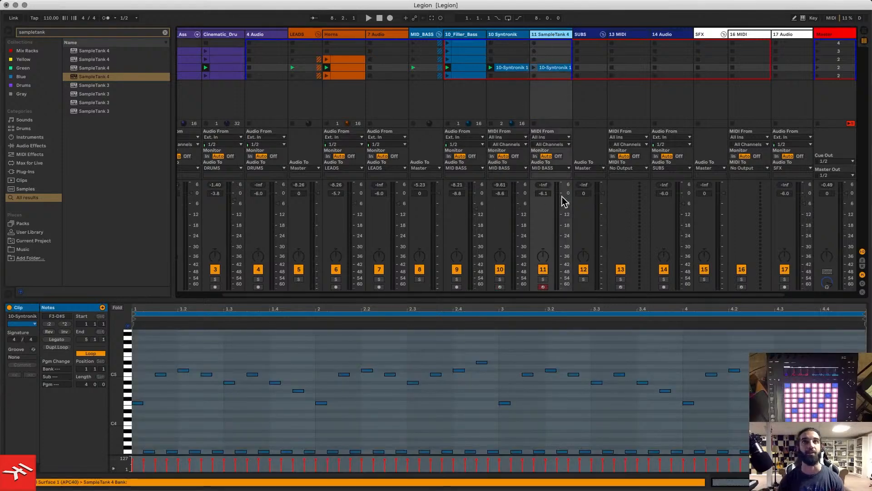
{"action": "left_click", "coordinate": [491, 76]}
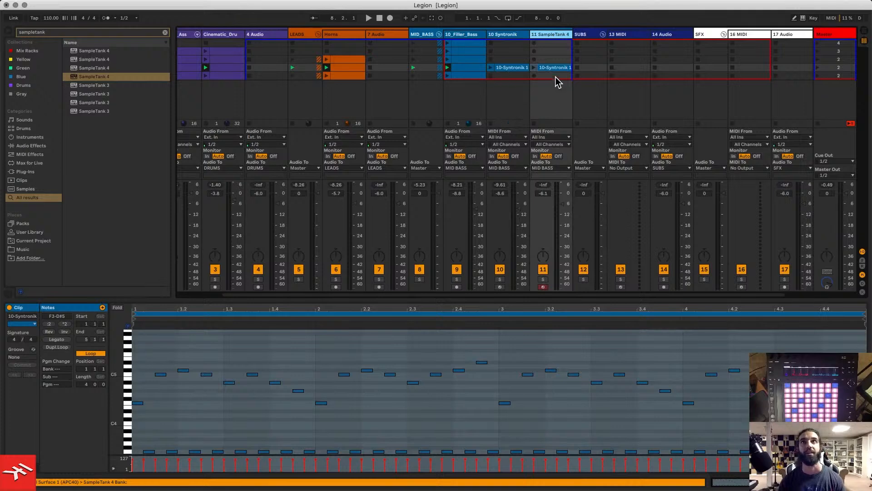
{"action": "left_click", "coordinate": [554, 70]}
{"action": "key", "text": "alt+super+p"}
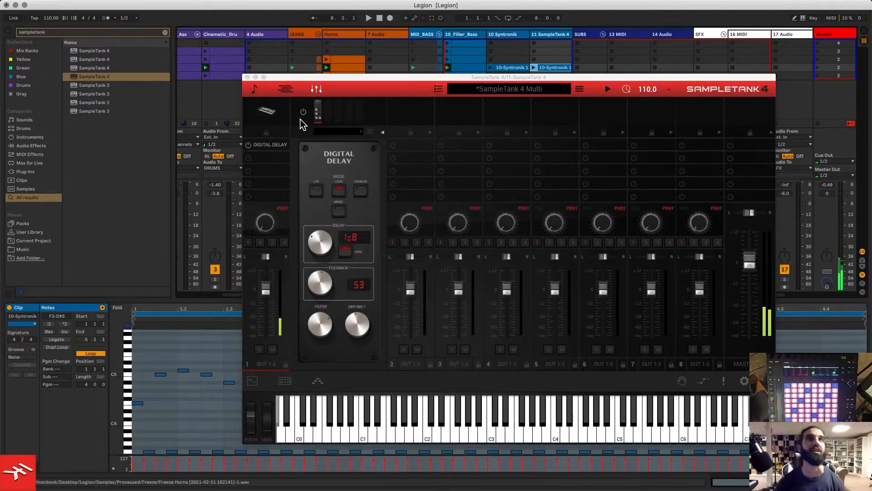
- Load the Self-Osc Sine instrument into part 2, below Saw Falling Galaxy, and return to the parts list
{"action": "left_click", "coordinate": [314, 93]}
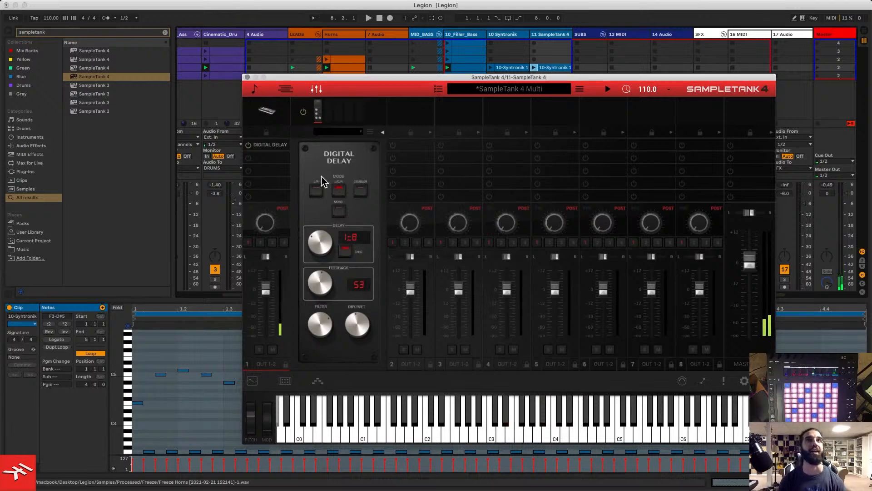
{"action": "left_click", "coordinate": [255, 90]}
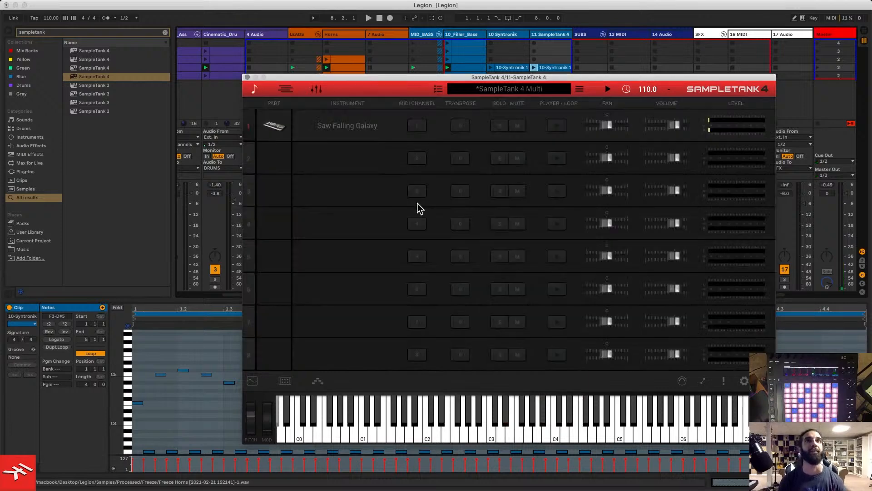
{"action": "left_click", "coordinate": [346, 163]}
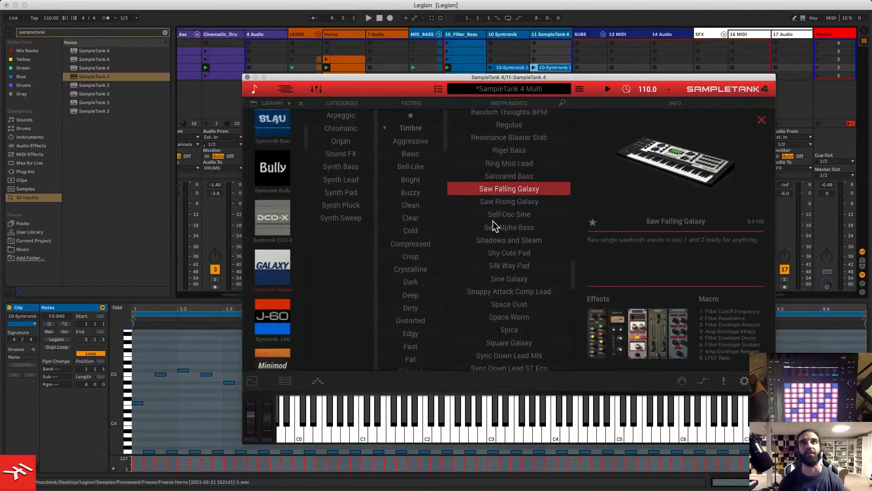
{"action": "double_click", "coordinate": [508, 217]}
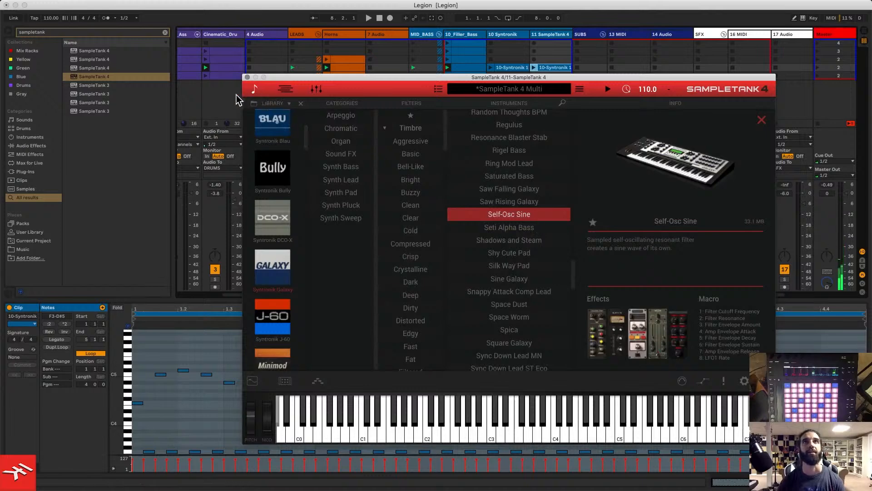
{"action": "left_click", "coordinate": [255, 90]}
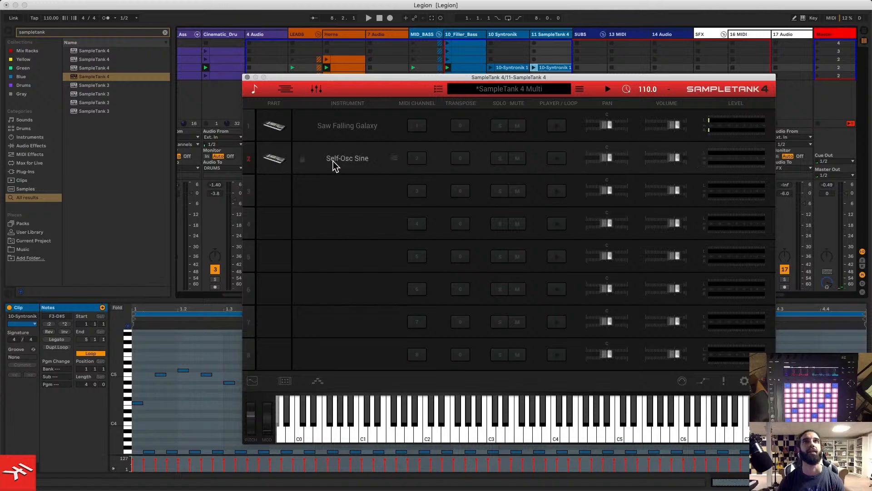
{"action": "double_click", "coordinate": [521, 173]}
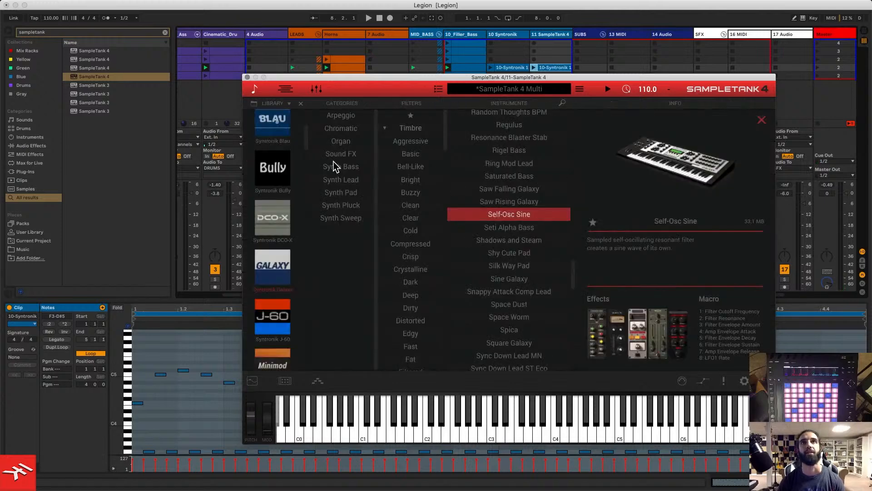
{"action": "left_click", "coordinate": [256, 89]}
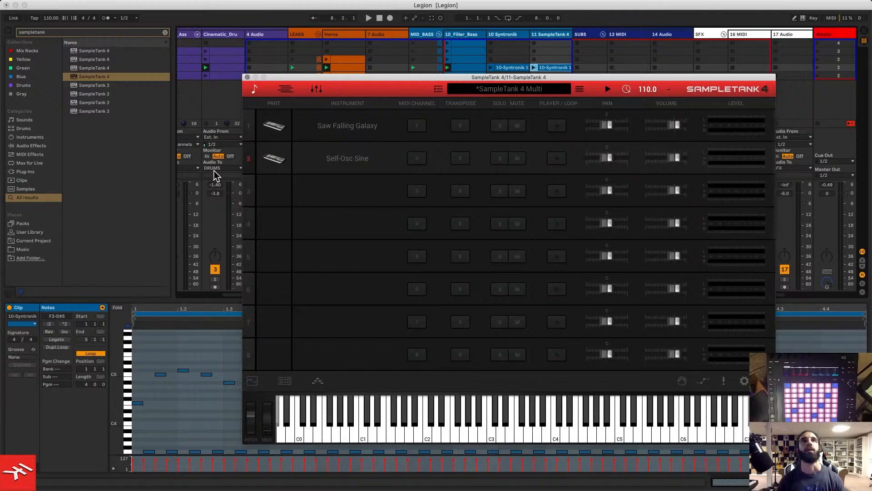
- Select part 1 and slightly raise Saw Falling Galaxy's volume while listening to it in the playing mix
{"action": "left_click", "coordinate": [248, 131]}
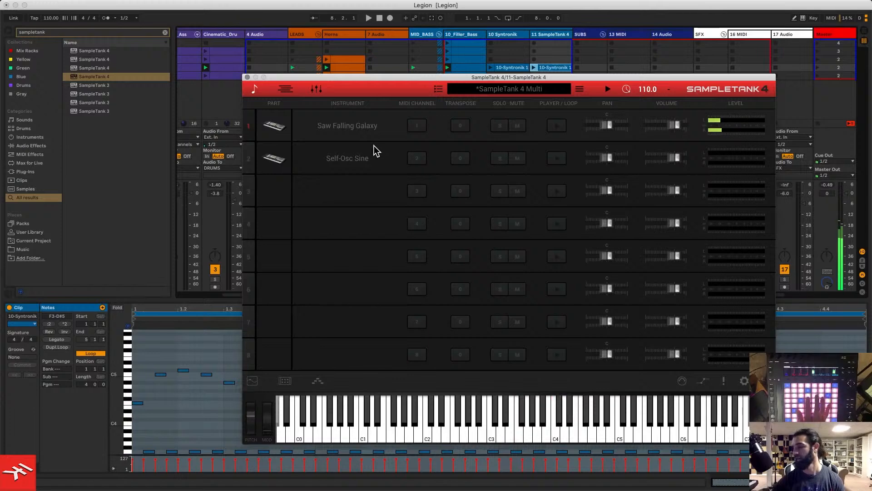
{"action": "key", "text": "space"}
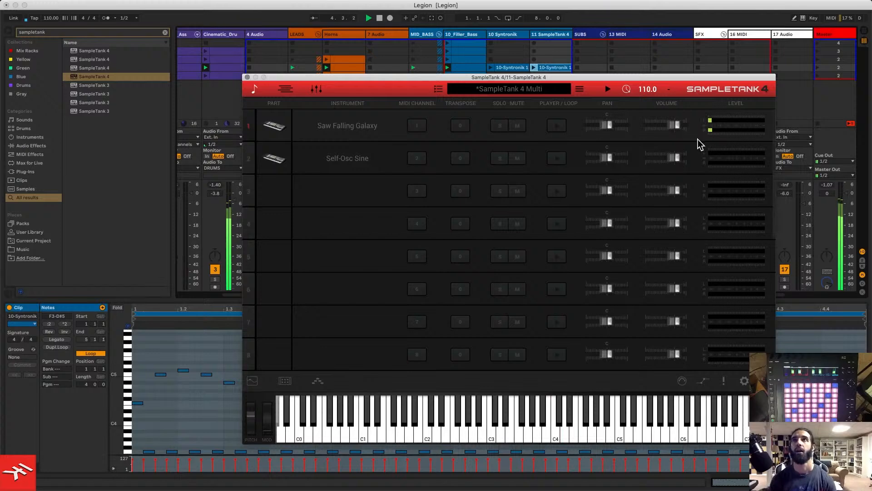
{"action": "left_click_drag", "start_coordinate": [678, 127], "coordinate": [684, 131]}
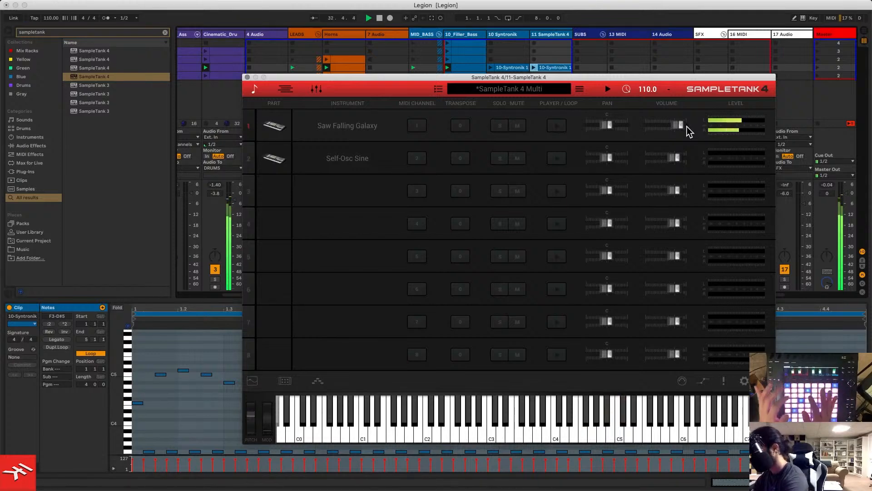
{"action": "key", "text": "space"}
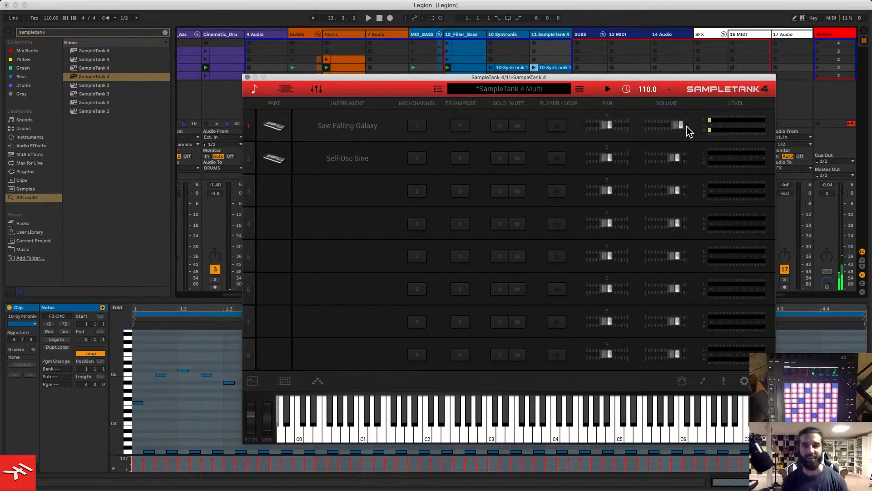